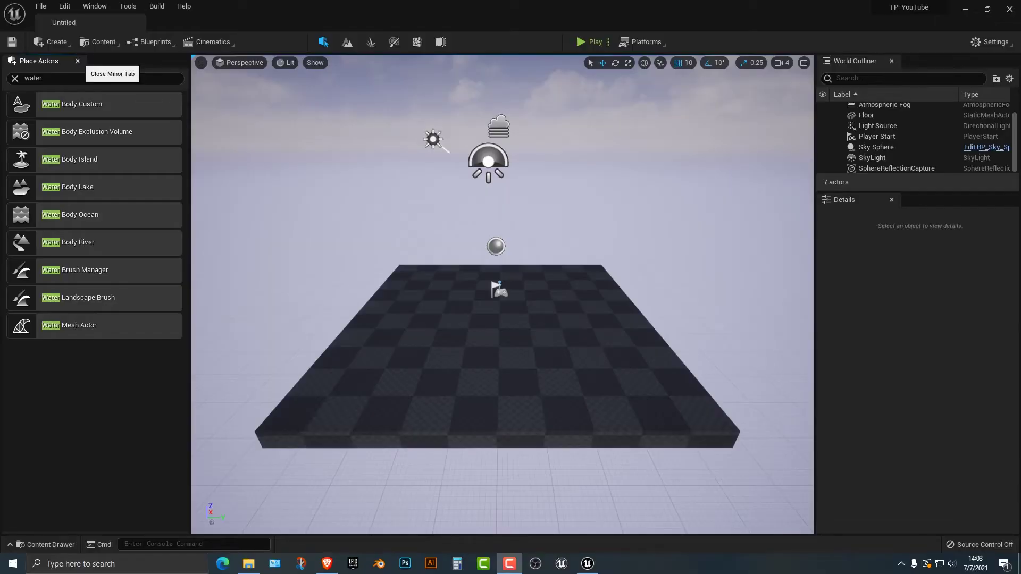
Close the Place Actors panel and look around the default level's floor
left_click(78, 60)
mouse_move(407, 294)
right_mouse_down()
mouse_move(346, 294)
mouse_move(428, 297)
mouse_move(414, 298)
right_mouse_up()
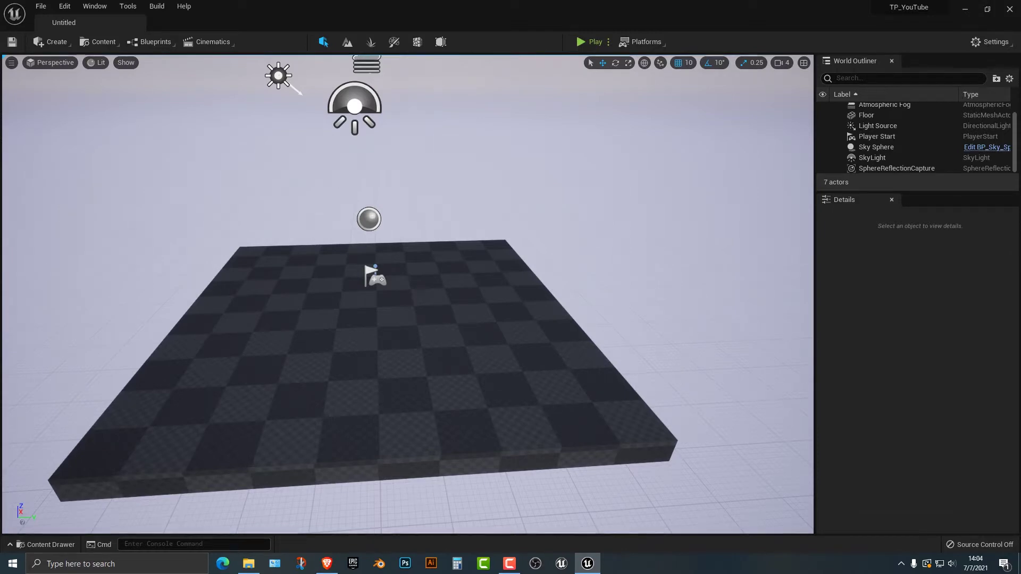
right_click_drag(407, 294, 308, 239)
key("s")
key("w")
key("a")
key("d")
key("d")
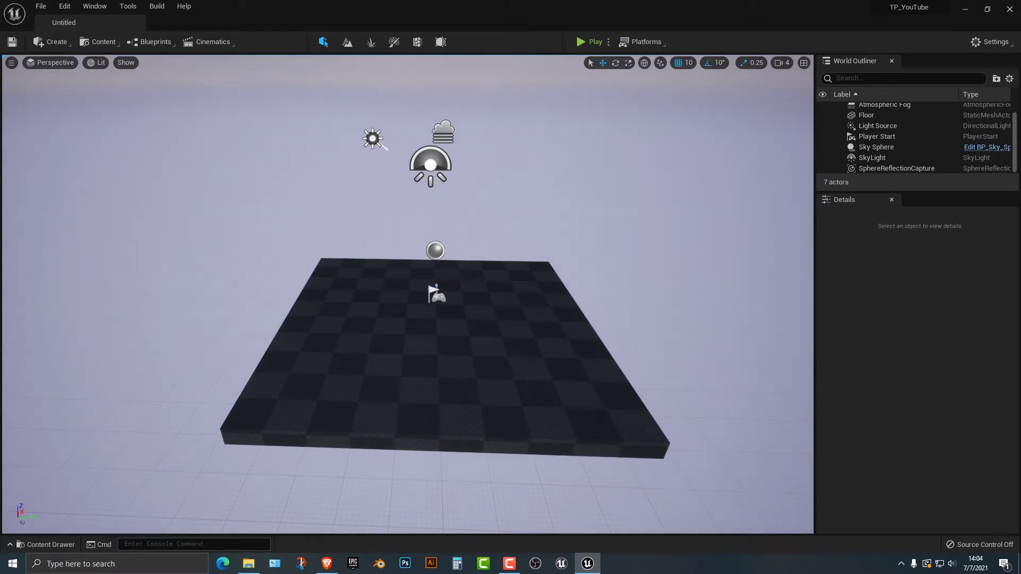
Search the plugin list for "water" to check whether the Water plugin is enabled, and close the list
left_click(65, 6)
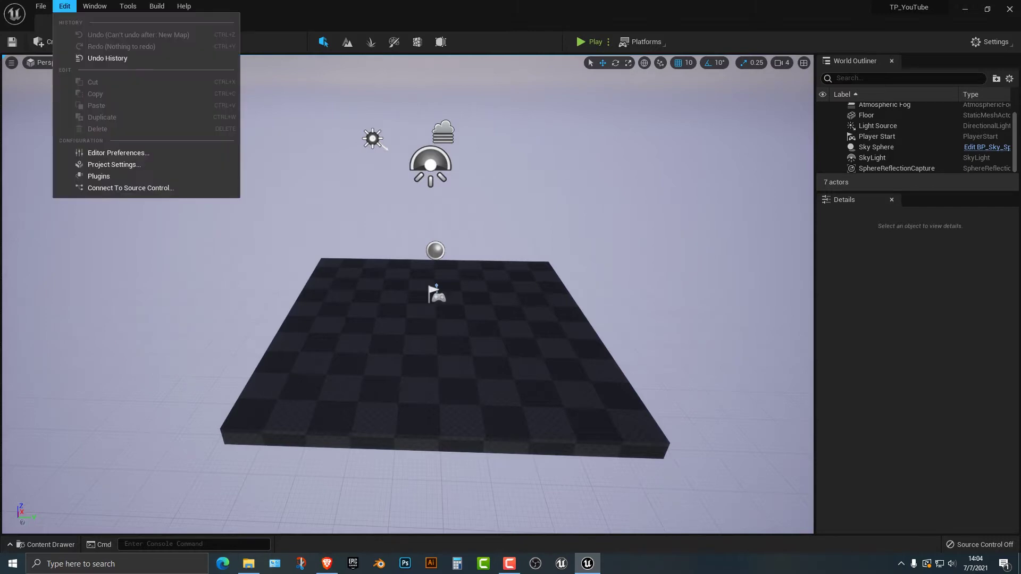
left_click(99, 177)
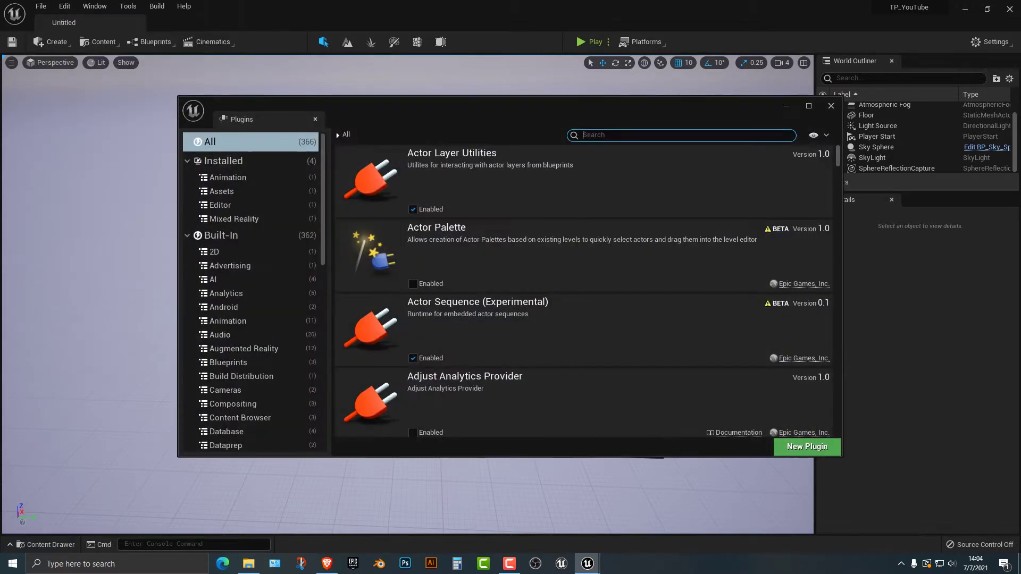
type("water")
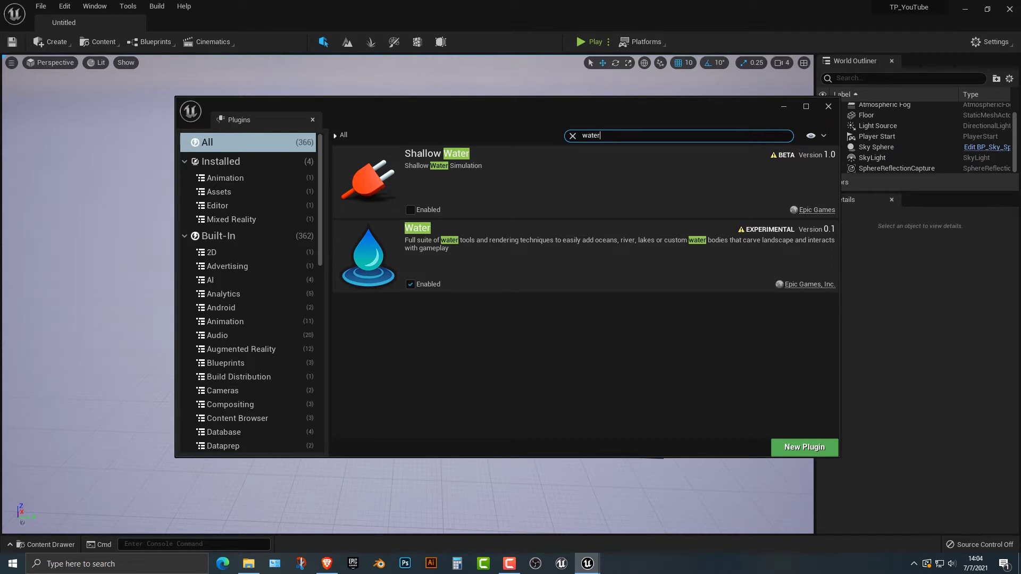
left_click(827, 105)
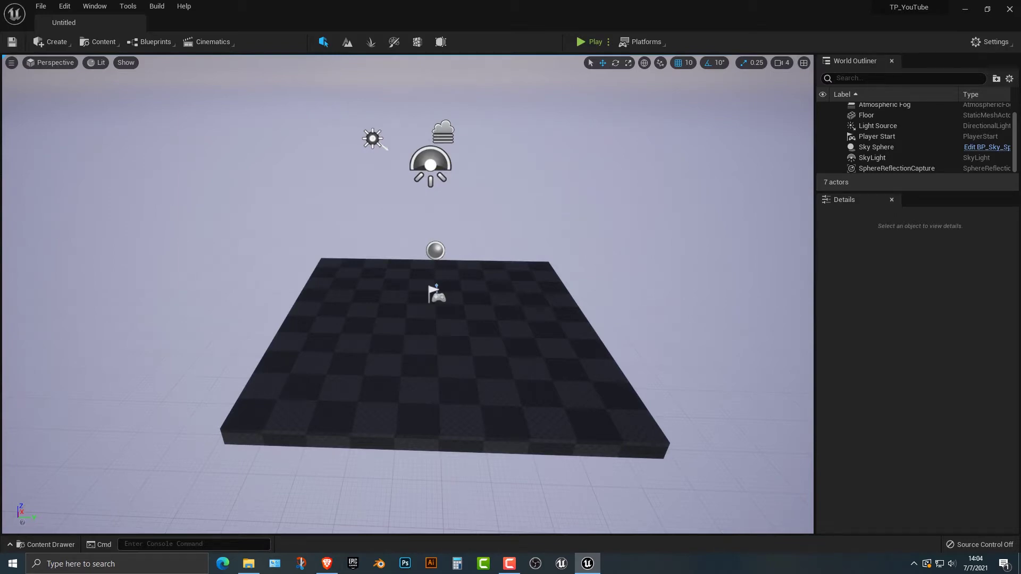
Create a new landscape at Z -20 with edit layers enabled, keeping the 63×63 quad section size
left_click(347, 42)
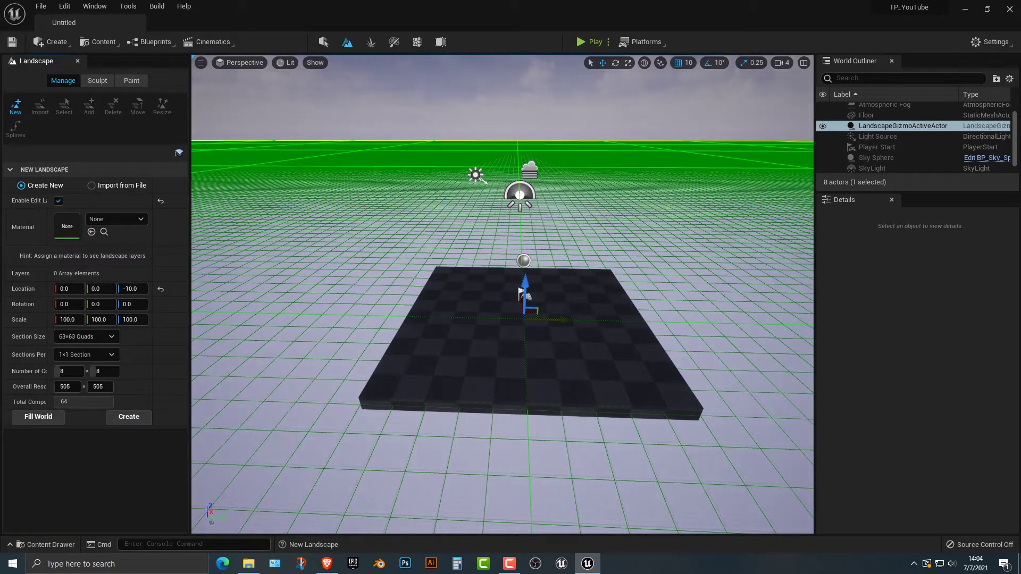
left_click_drag(525, 283, 523, 286)
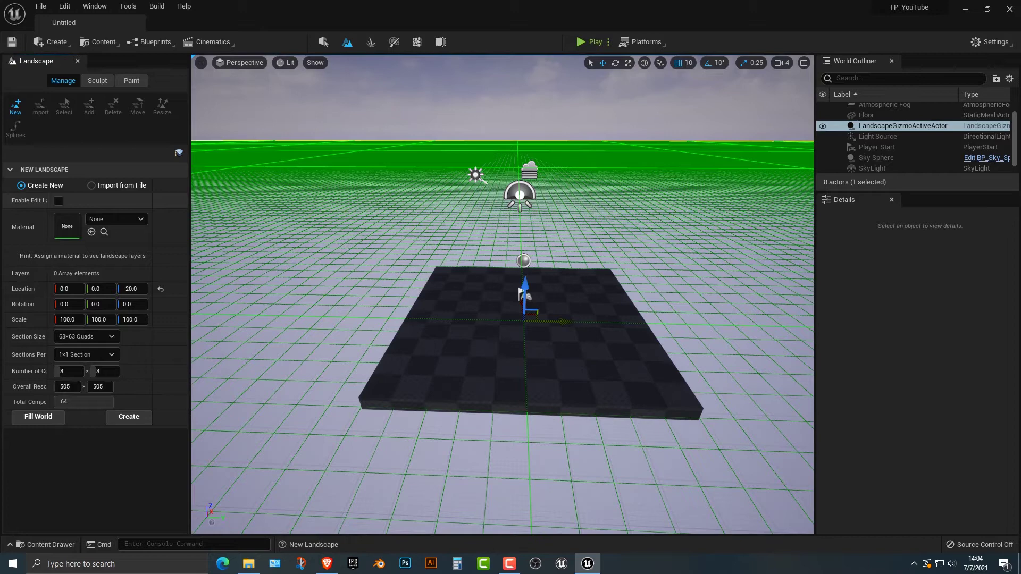
mouse_move(47, 201)
left_mouse_down()
mouse_move(71, 201)
mouse_move(57, 201)
left_mouse_up()
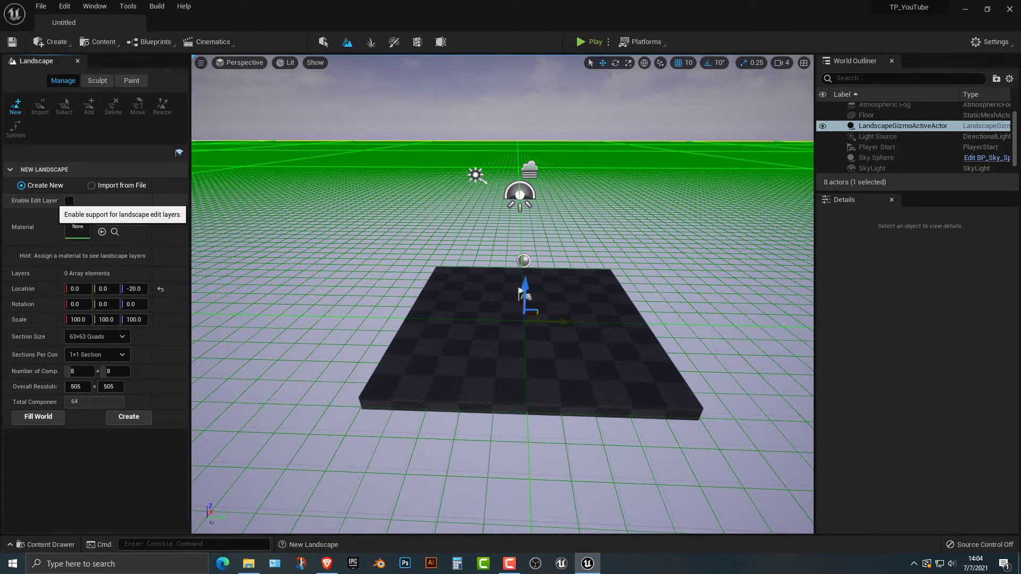
left_click(69, 201)
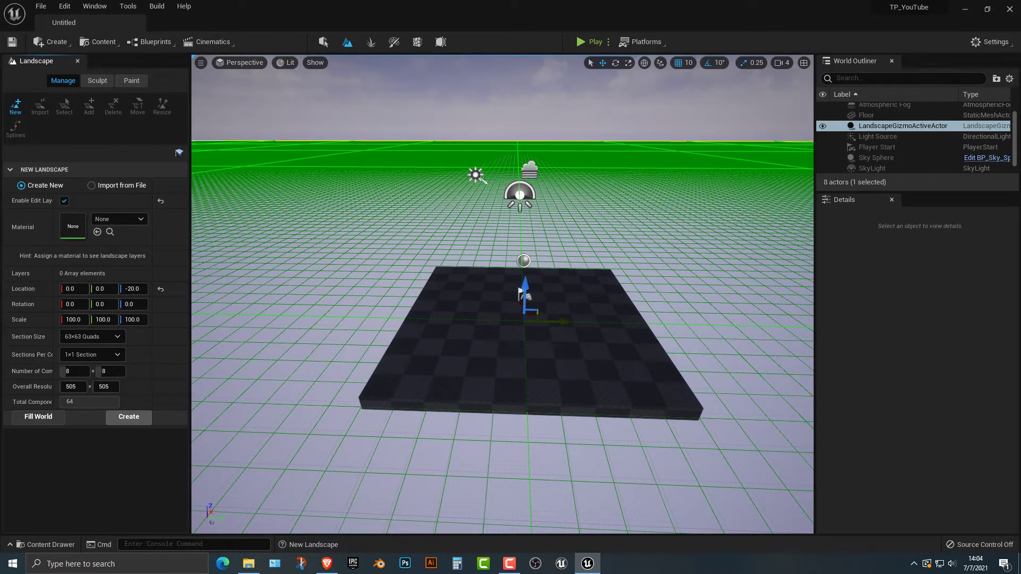
left_click(129, 416)
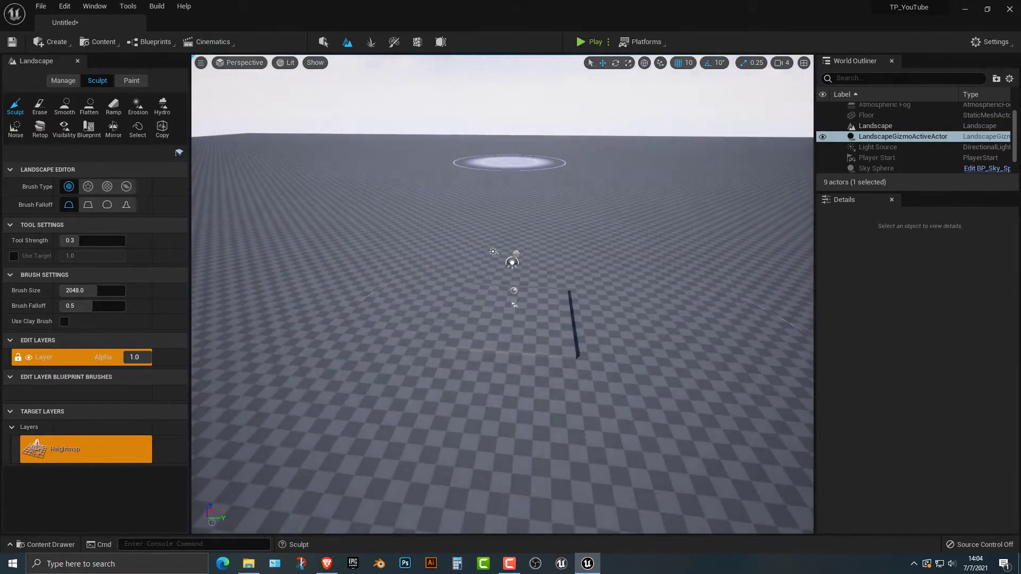
Return to selection mode and search the placeable actors for "water"
left_click(324, 42)
left_click(53, 42)
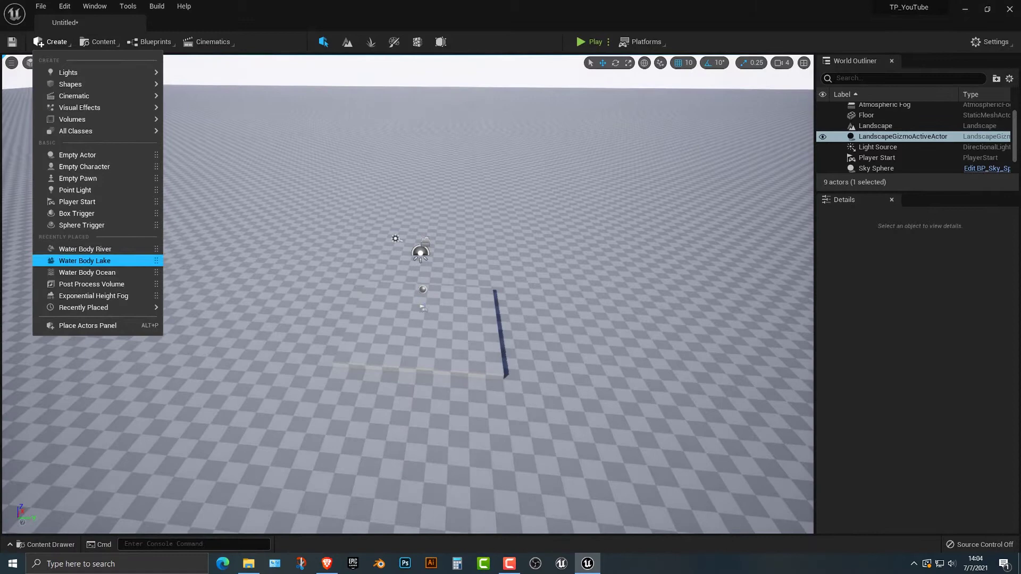
left_click(106, 326)
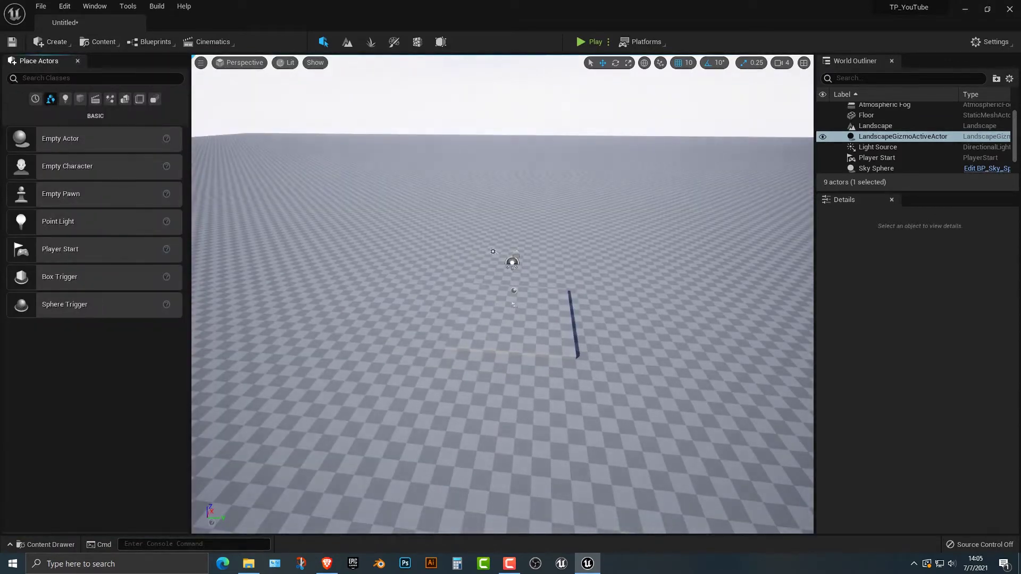
type("water")
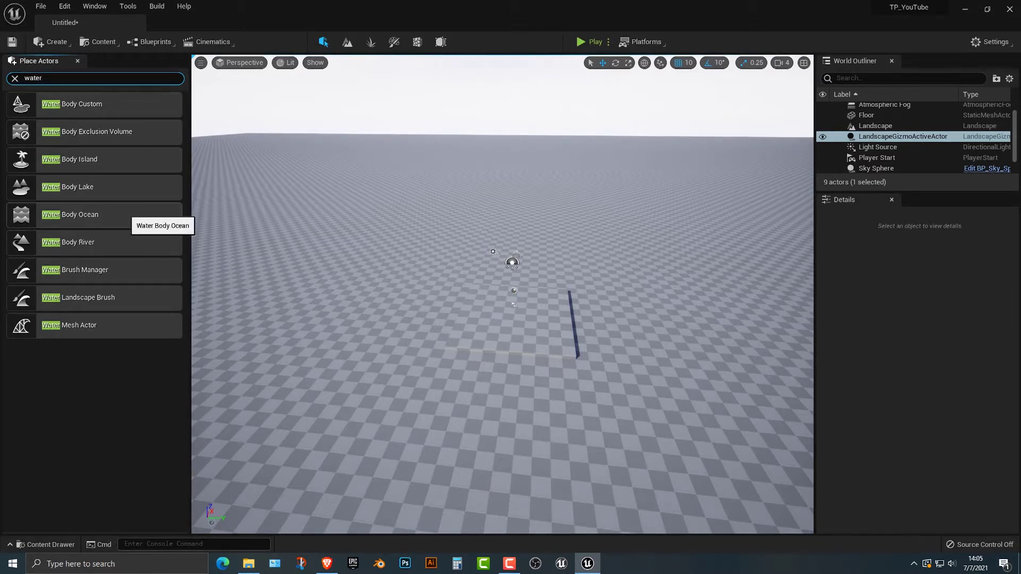
Place a Water Body Ocean on the landscape at about X 3300, Y -600, Z -20
left_click_drag(106, 215, 496, 202)
mouse_move(495, 213)
right_mouse_down()
mouse_move(386, 259)
mouse_move(471, 339)
mouse_move(582, 236)
mouse_move(551, 132)
mouse_move(436, 192)
mouse_move(526, 183)
mouse_move(392, 196)
mouse_move(351, 255)
mouse_move(366, 197)
mouse_move(494, 223)
mouse_move(479, 221)
right_mouse_up()
key("s")
key("w")
key("s")
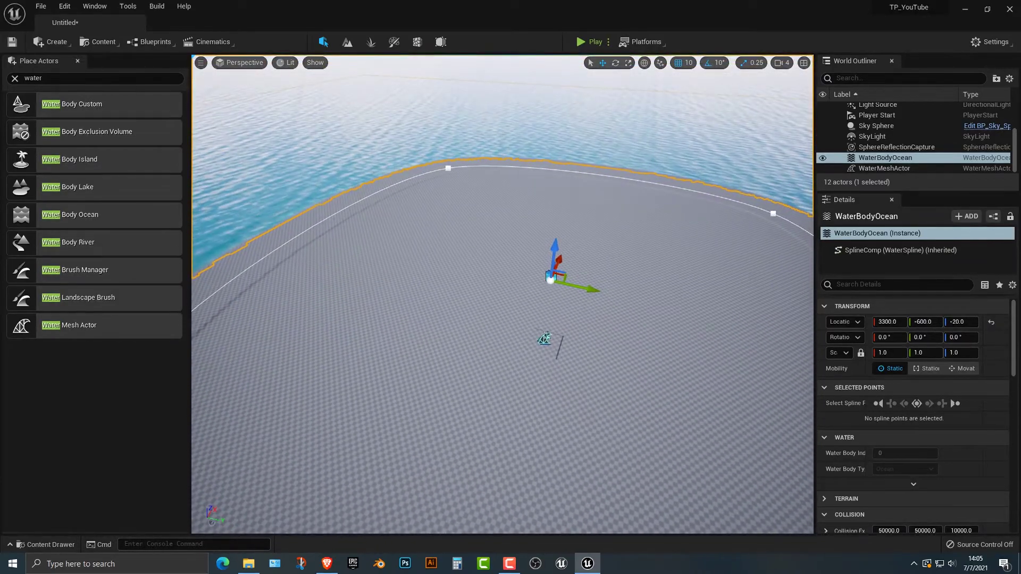
Move the ocean's first spline point inward to about X -3310, Y -4490 to reshape the shoreline
left_click(447, 168)
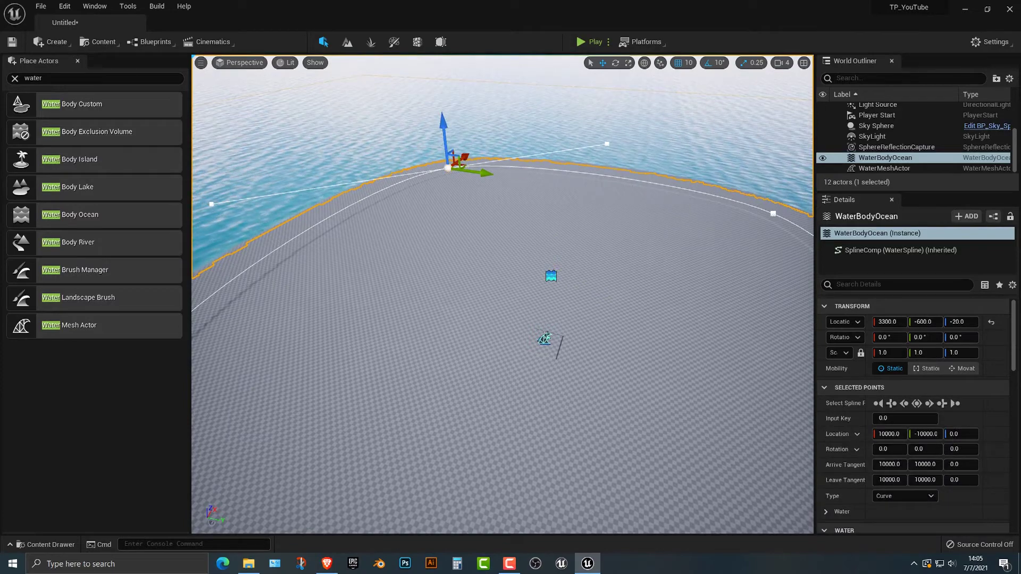
left_click_drag(450, 160, 323, 214)
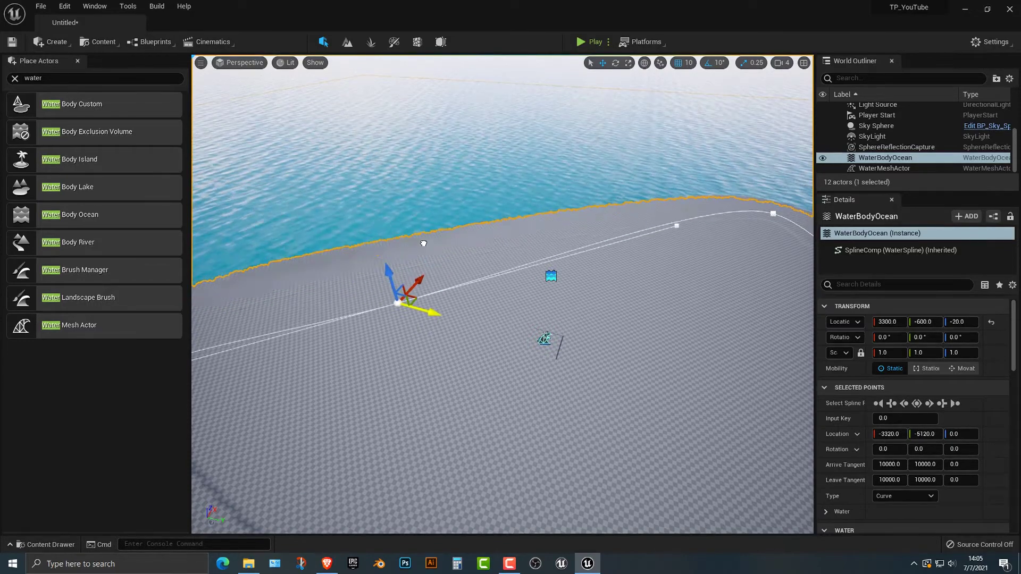
mouse_move(502, 294)
right_mouse_down()
mouse_move(493, 294)
mouse_move(520, 294)
right_mouse_up()
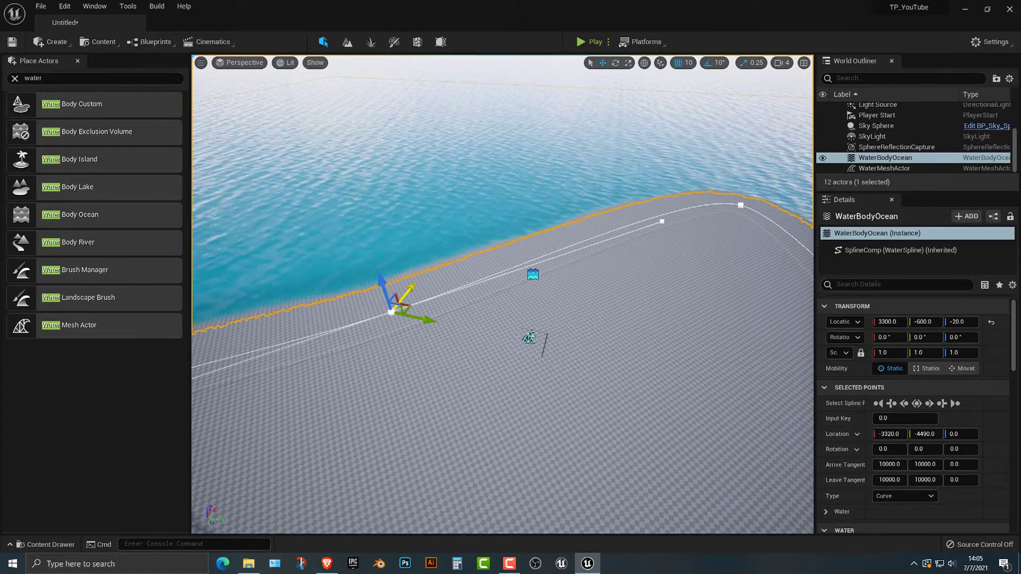
left_click_drag(411, 287, 412, 286)
right_click_drag(412, 286, 495, 279)
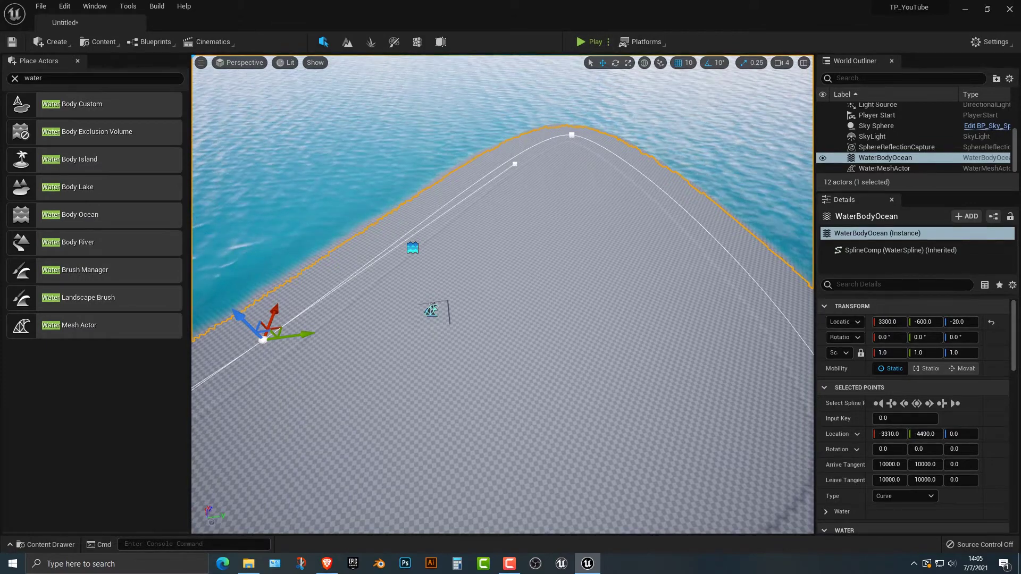
Play-test the level by walking the character underwater in the ocean, and end the session
left_click(588, 42)
key("w")
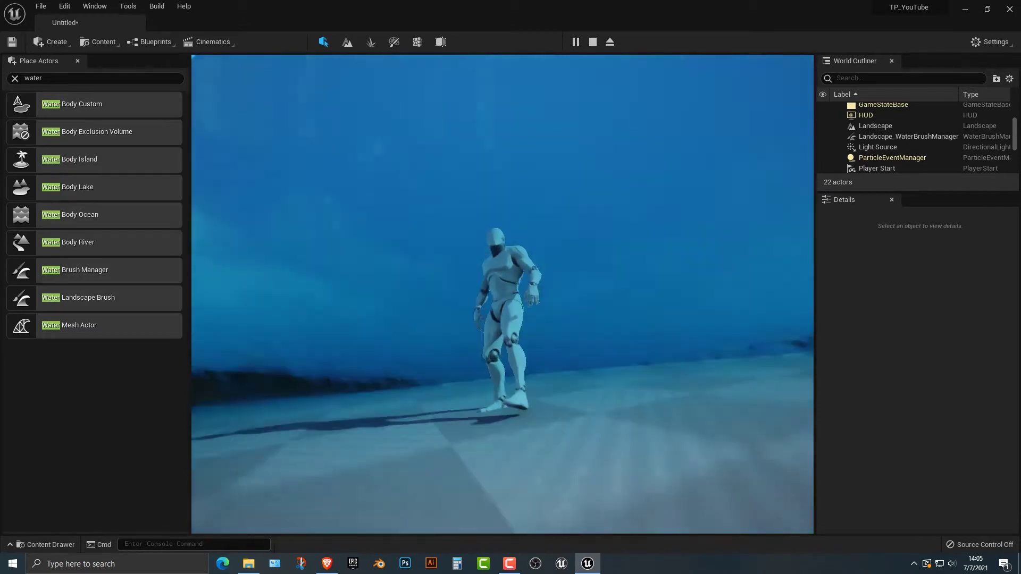
key("Escape")
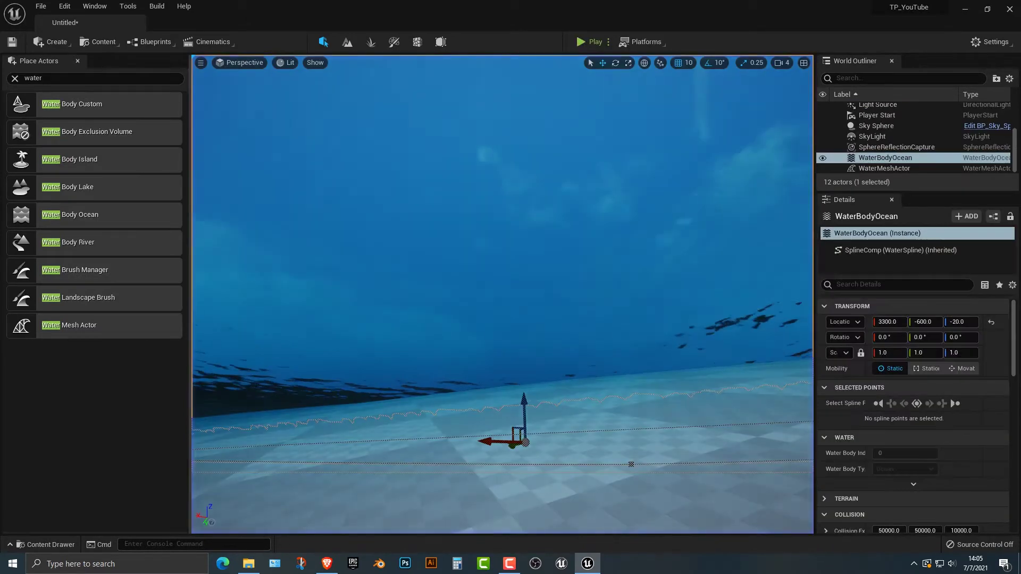
Move the ocean's first spline point further along Y to about -2320
mouse_move(502, 294)
right_mouse_down()
mouse_move(502, 426)
mouse_move(501, 265)
mouse_move(502, 294)
right_mouse_up()
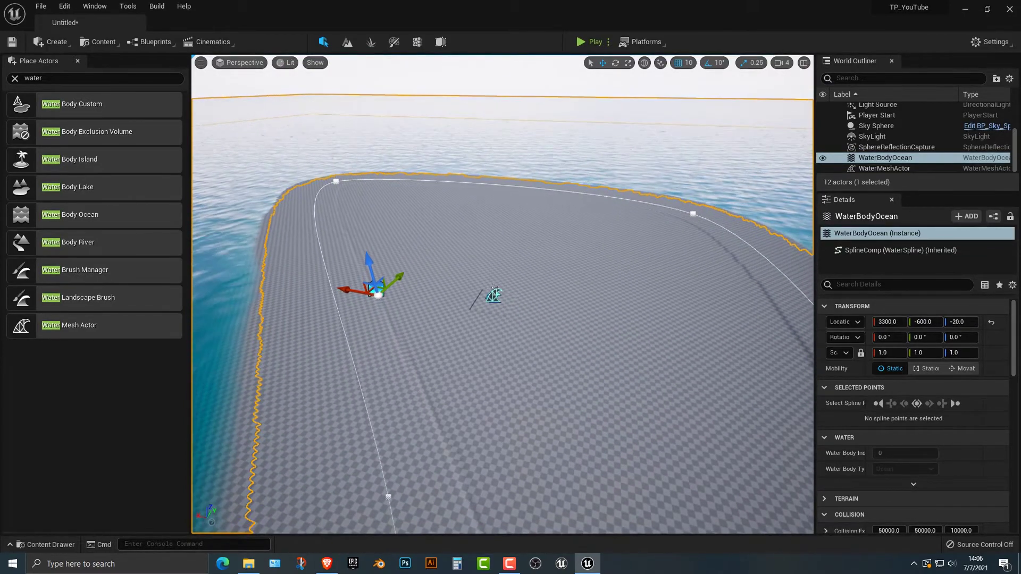
left_click(388, 497)
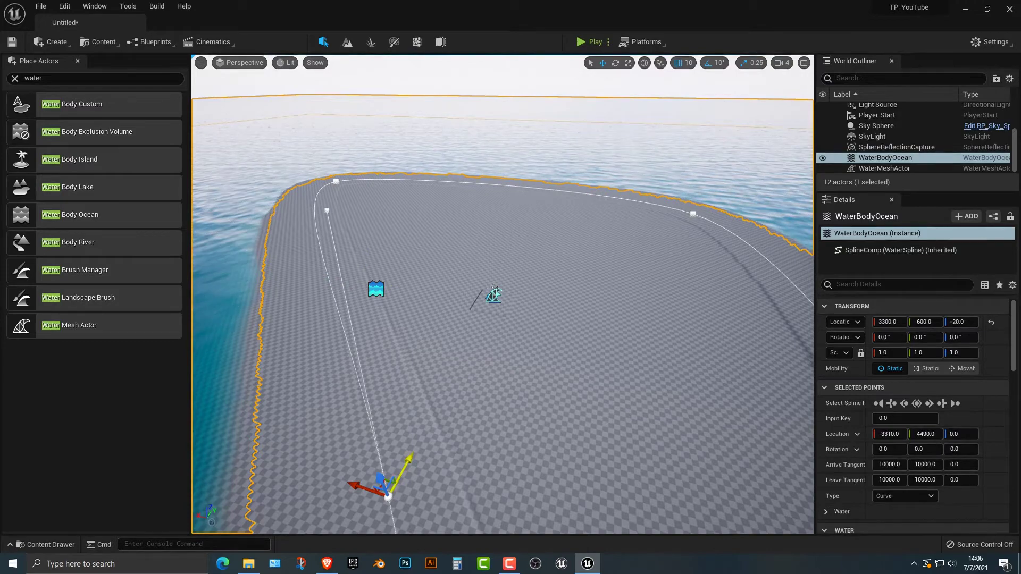
left_click_drag(407, 464, 459, 367)
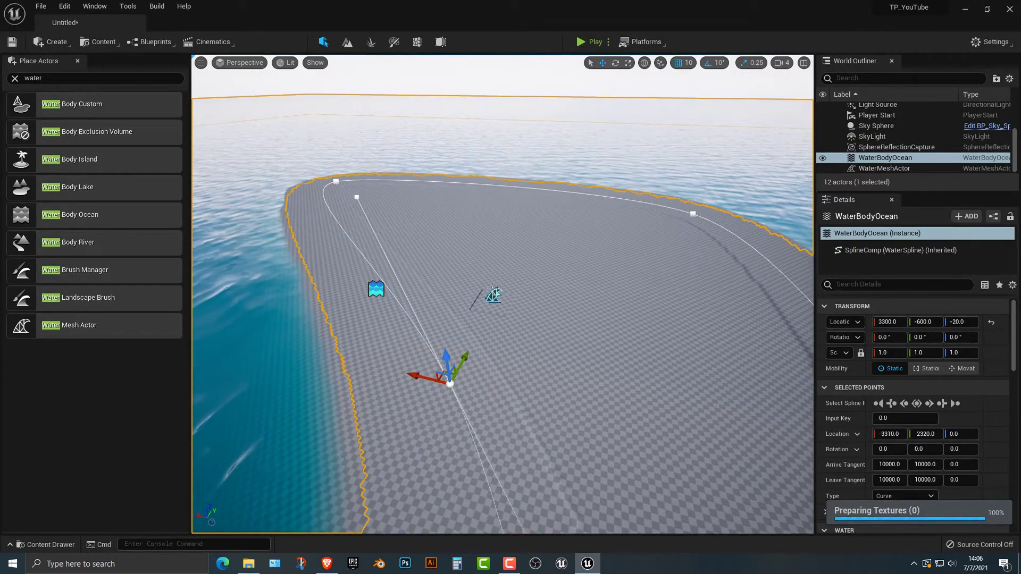
Move the ocean's second spline point along X to about 3490
left_click(336, 182)
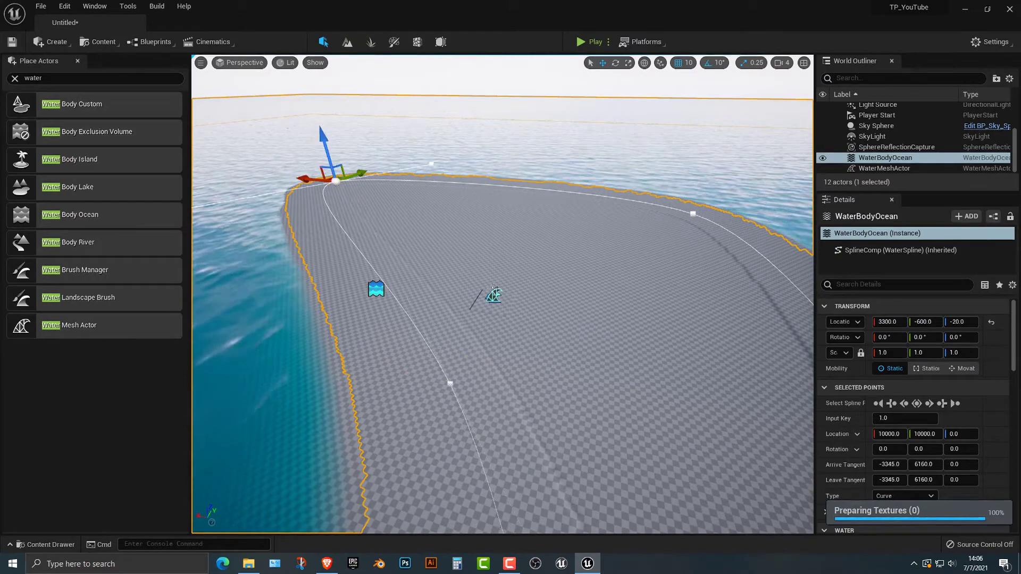
right_click_drag(502, 294, 457, 294)
left_click_drag(366, 173, 453, 184)
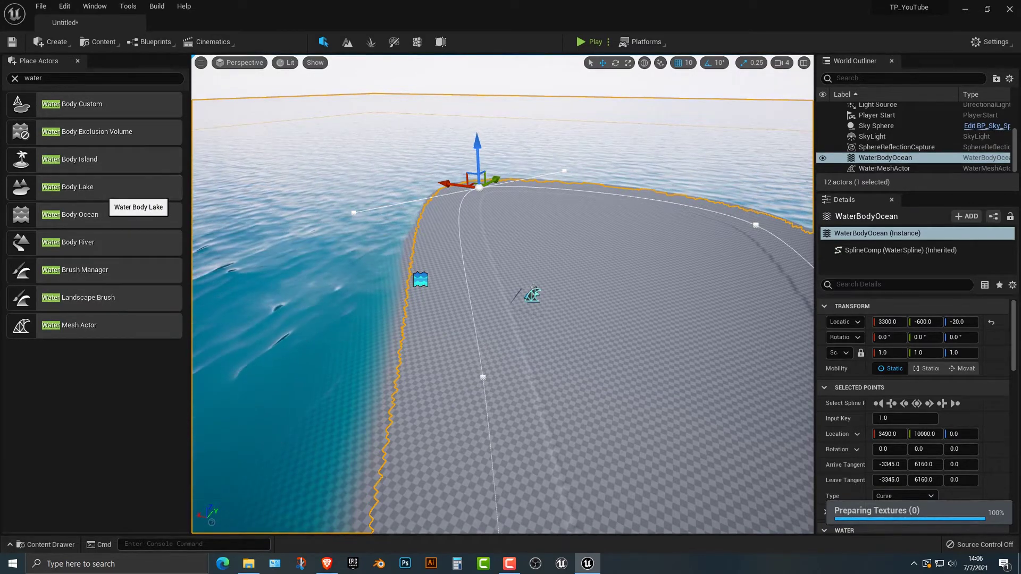
Place a Water Body Lake on the island at about X -7140, Y 1280, Z -20
left_click_drag(109, 197, 784, 338)
scroll(502, 294, "down", 3)
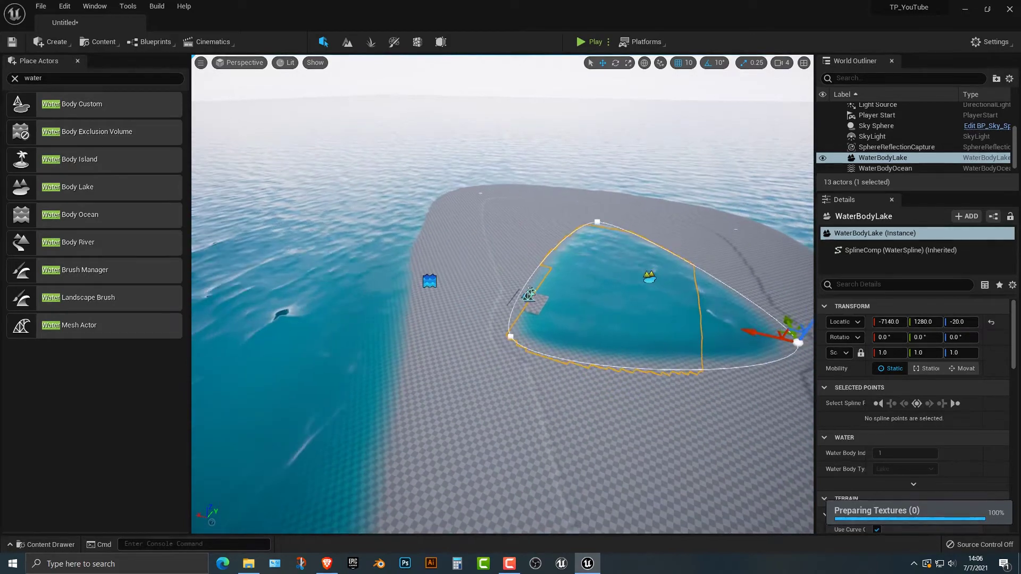
scroll(502, 294, "down", 5)
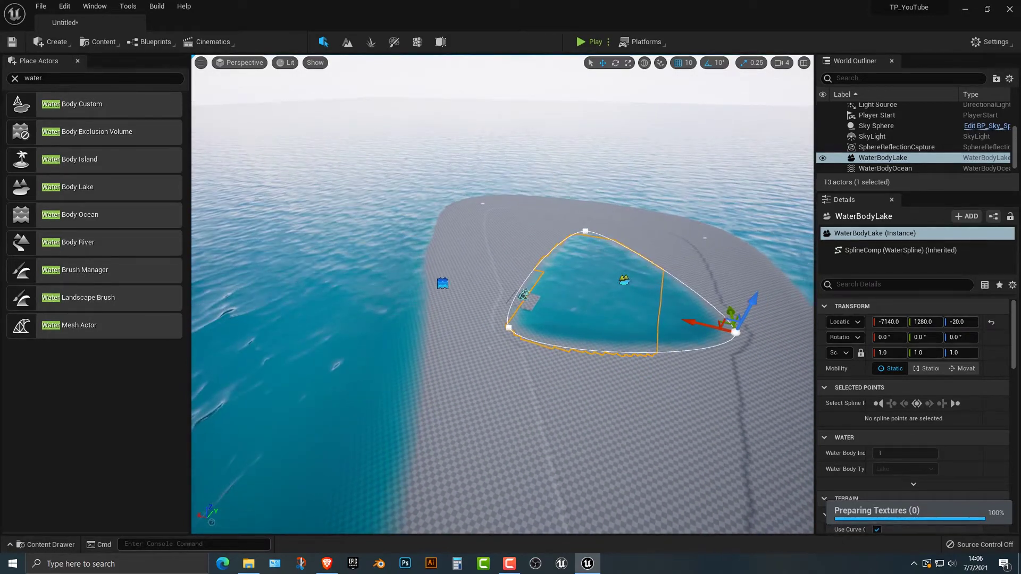
Move the lake's second spline point along X to about 4920 to narrow the lake
left_click(508, 328)
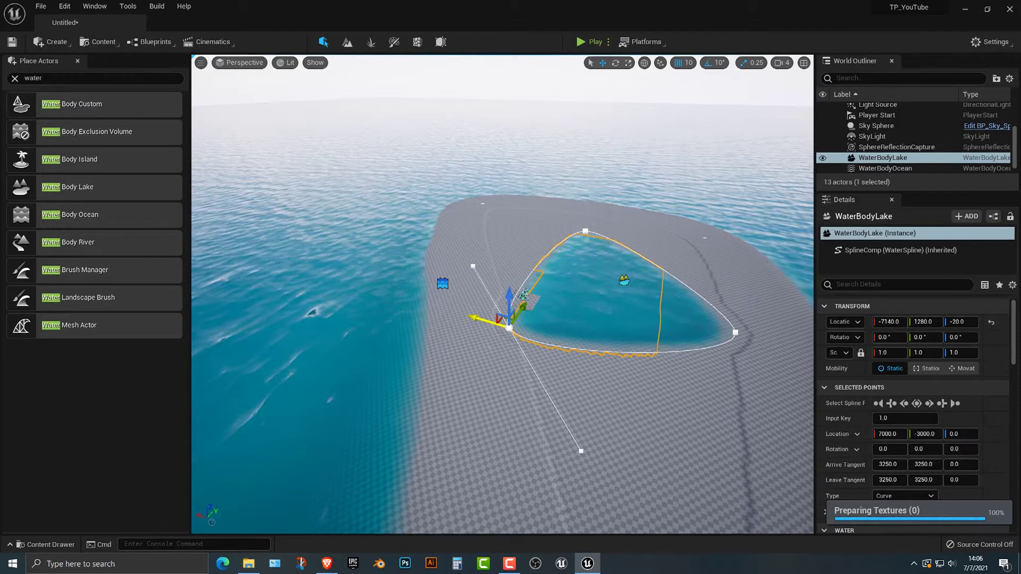
left_click_drag(487, 321, 531, 323)
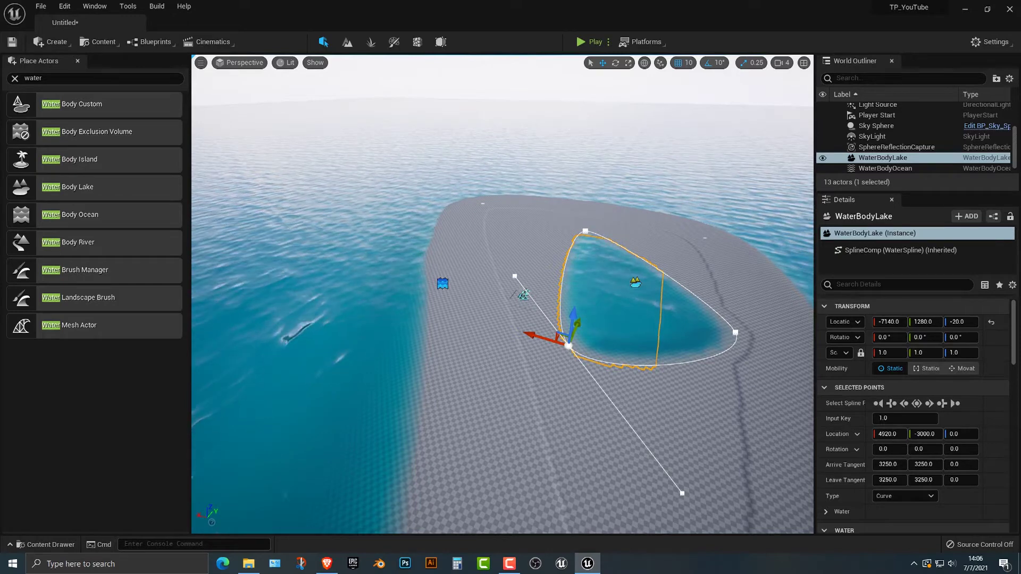
Place a Water Body River at the lake's edge at about X -1280, Y 3700, Z -20
right_click_drag(503, 294, 532, 294)
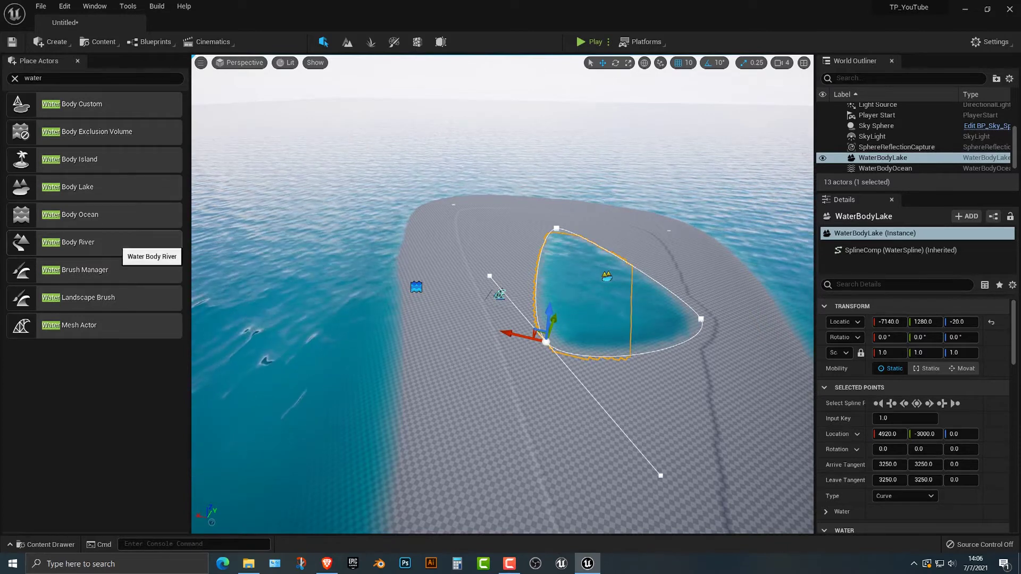
left_click_drag(123, 245, 553, 260)
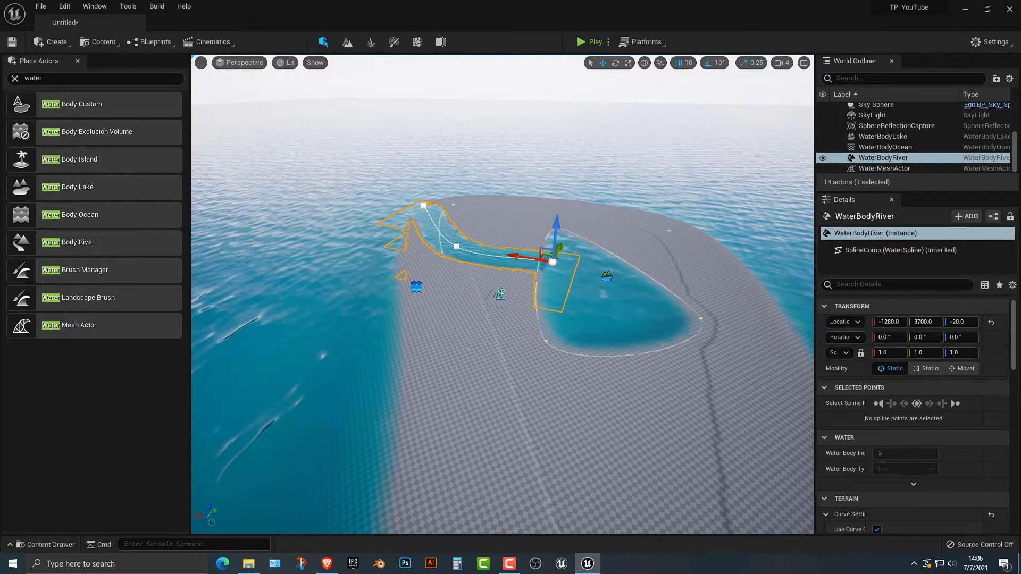
Move the river's middle spline point along Y to about -150
left_click(456, 247)
mouse_move(470, 233)
left_mouse_down()
mouse_move(525, 206)
mouse_move(446, 256)
mouse_move(530, 208)
mouse_move(480, 242)
left_mouse_up()
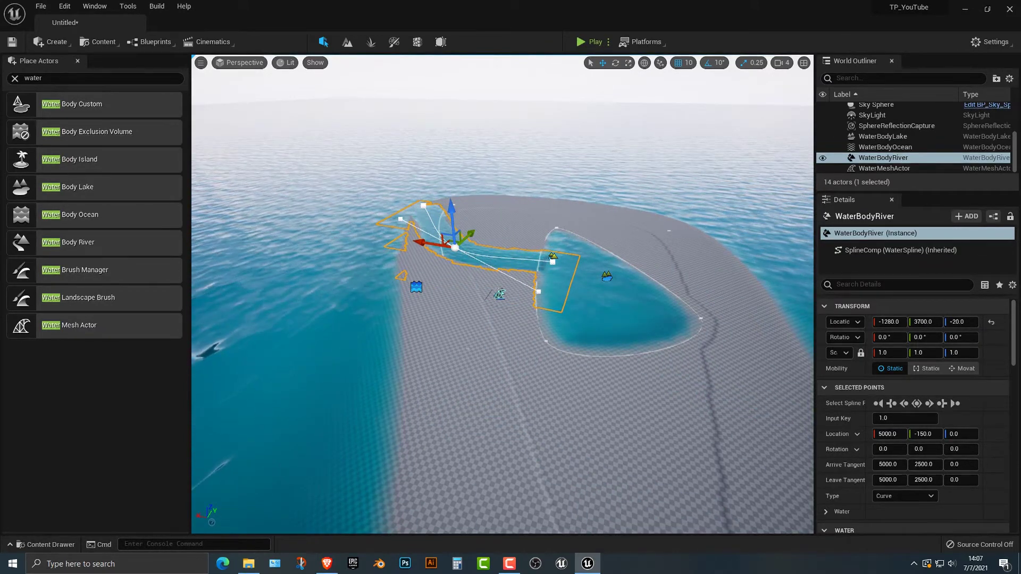
key("e")
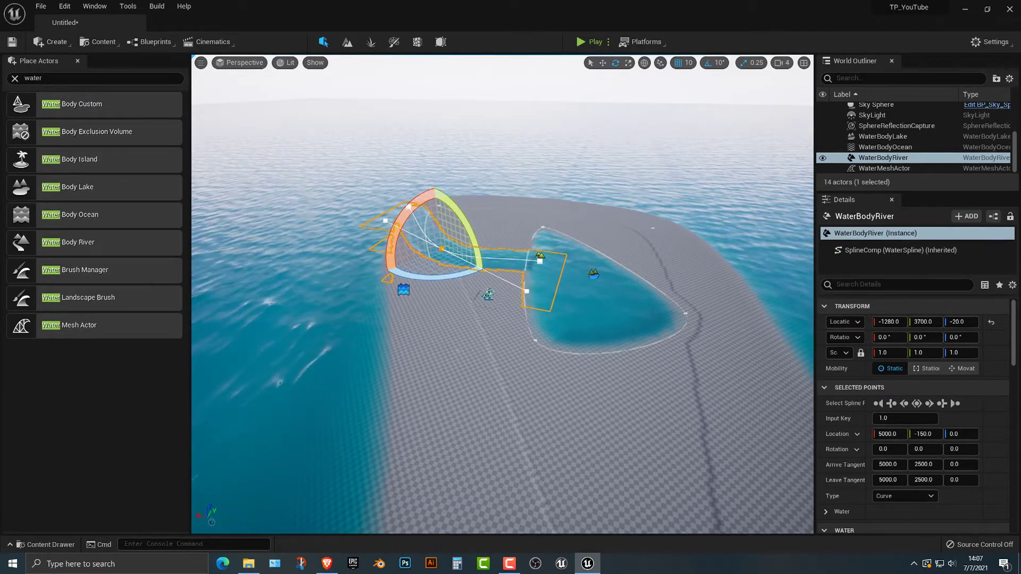
Move the river's first spline point, at the lake end, along Y to about -960
left_click(540, 261)
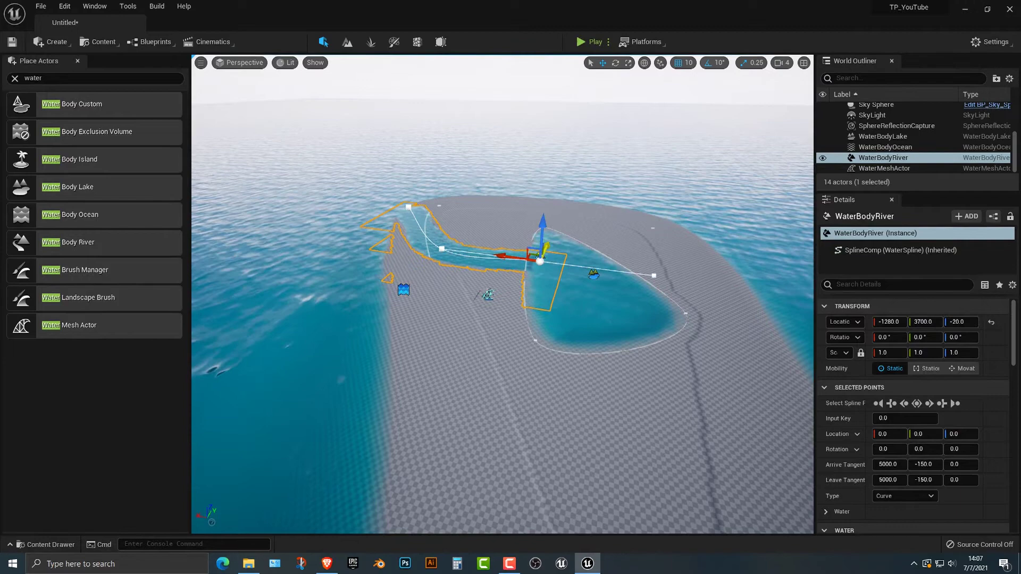
mouse_move(545, 248)
left_mouse_down()
mouse_move(565, 204)
mouse_move(561, 253)
left_mouse_up()
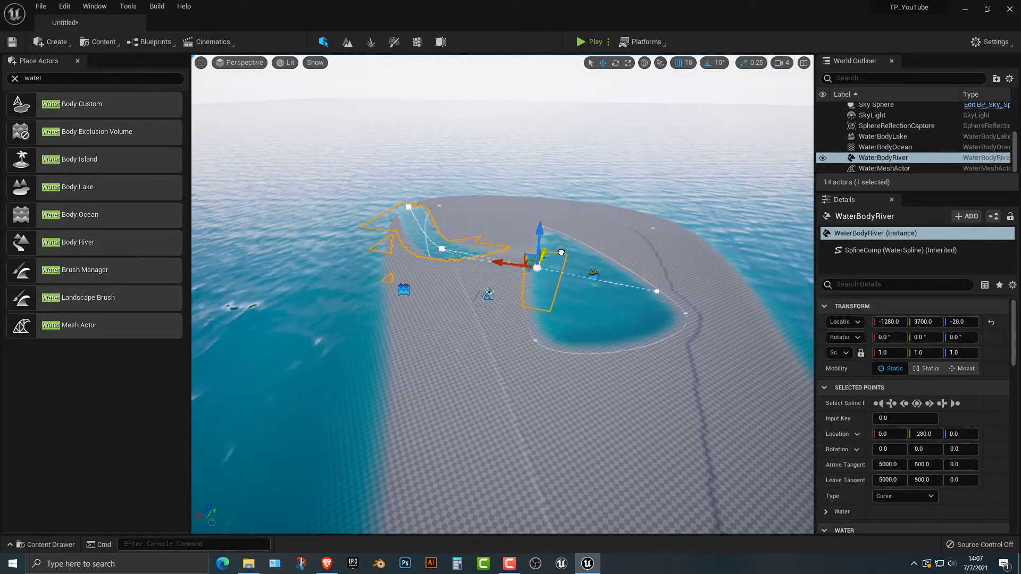
key("ctrl+z")
key("ctrl+z")
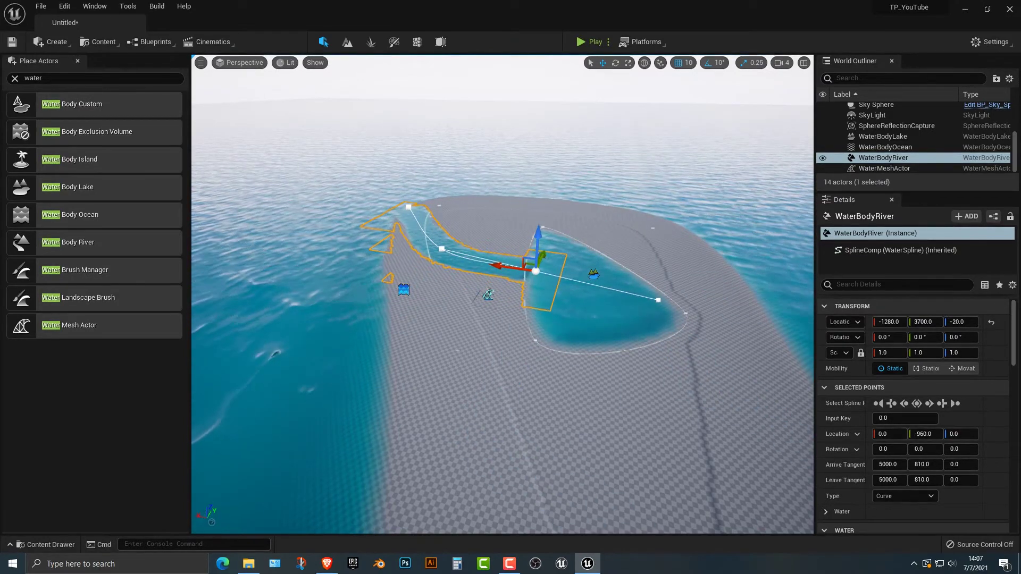
Play-test the level by running the character into the water where river and lake meet, and stop the session
left_click(589, 41)
key("w")
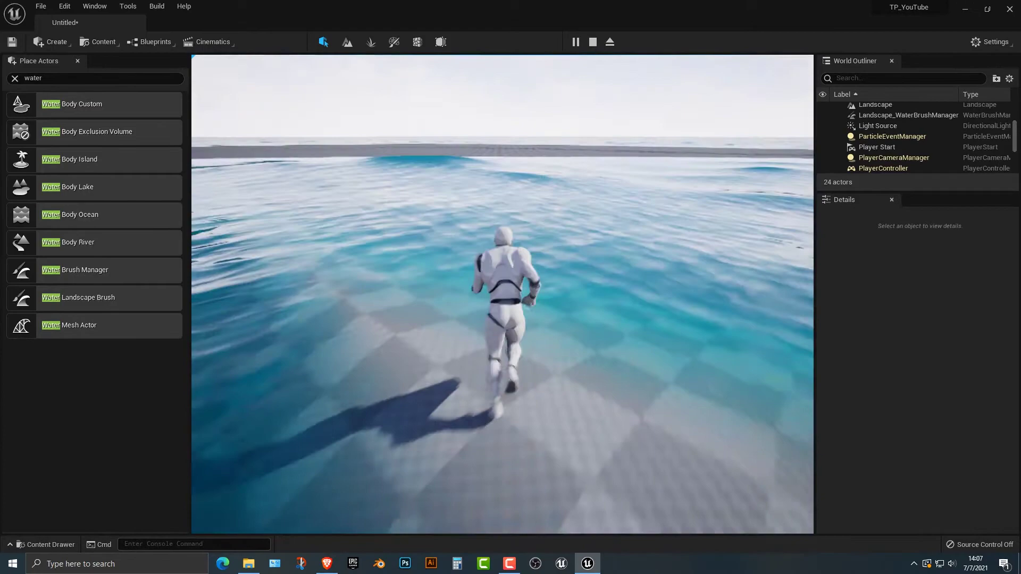
key("Escape")
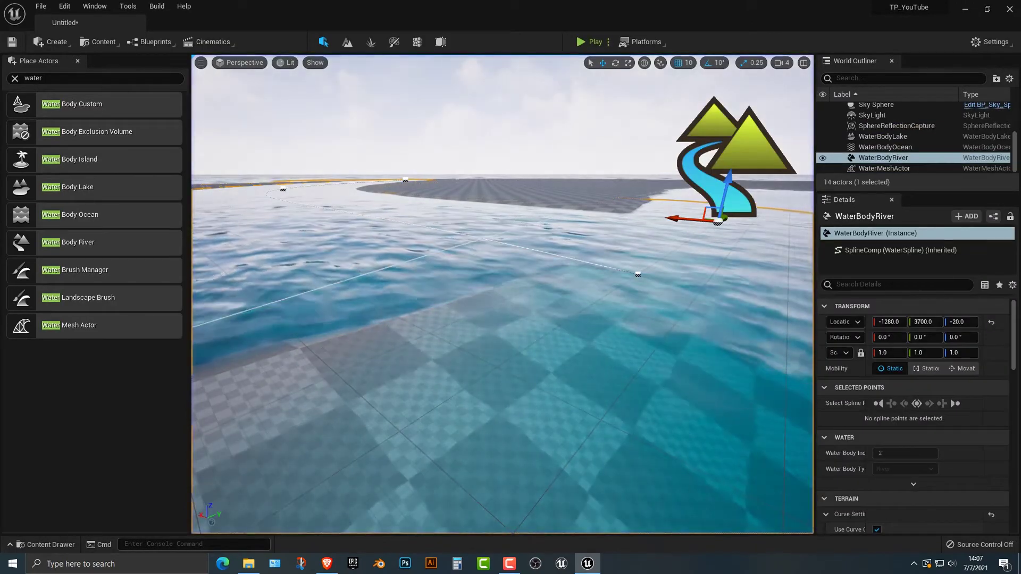
Move the river's first spline point along X to about -1350, further into the lake
right_click_drag(502, 294, 500, 359)
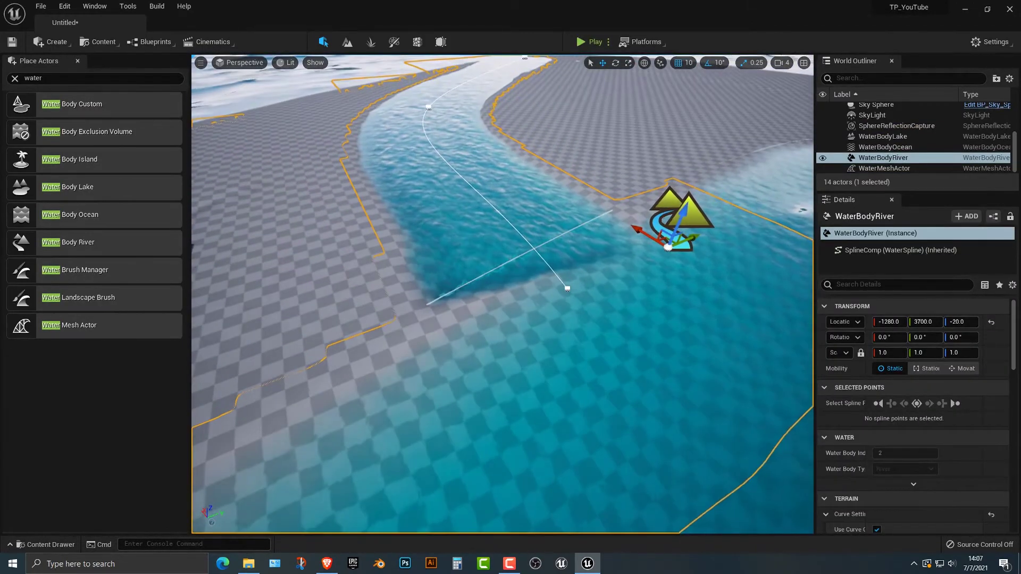
left_click(567, 288)
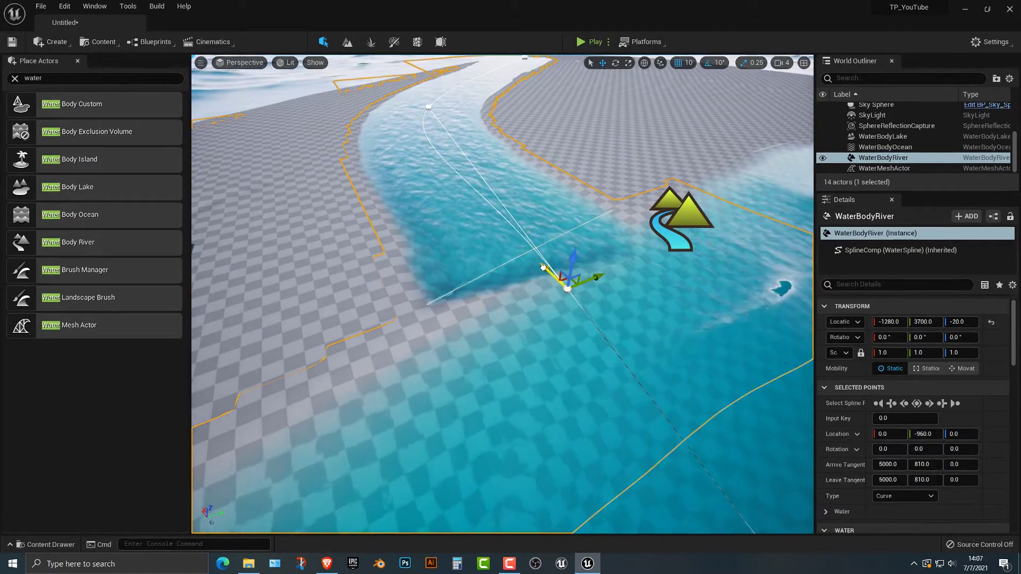
left_click_drag(596, 307, 765, 468)
Extend the river's end spline point out into the ocean to about X 17590, Y 11230
right_click_drag(502, 294, 569, 165)
right_click_drag(750, 420, 754, 475)
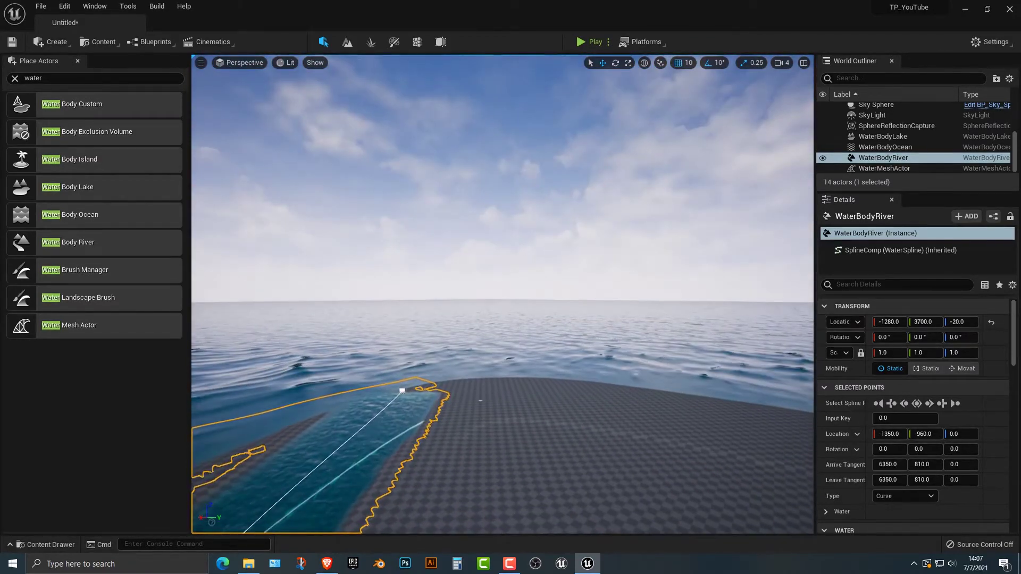
left_click(402, 391)
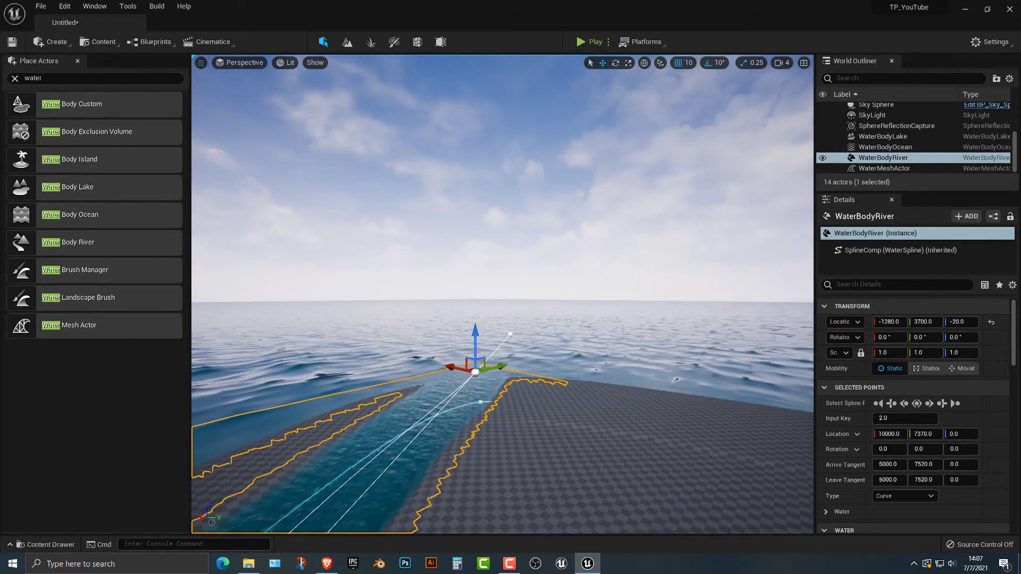
left_click_drag(455, 357, 512, 335)
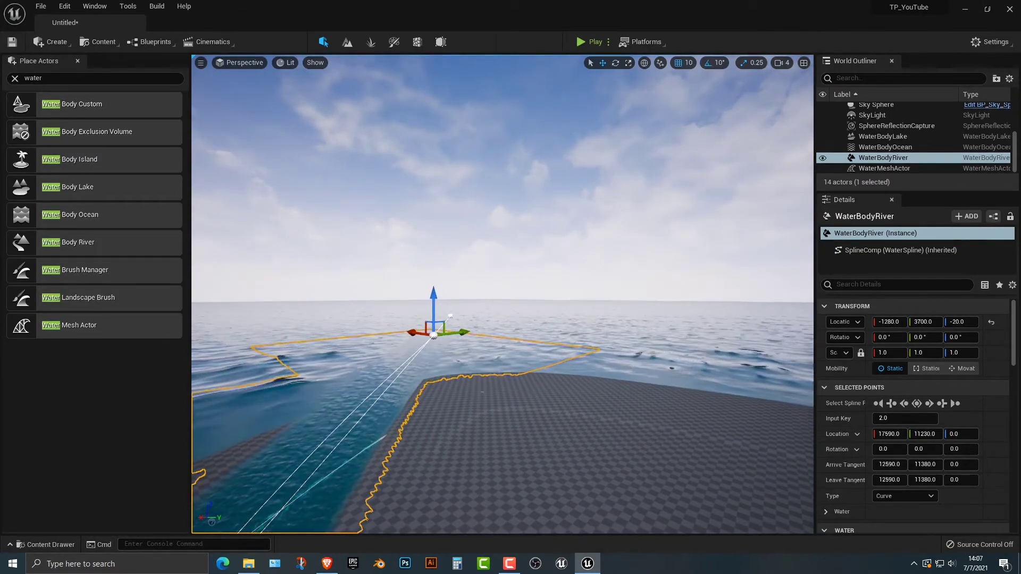
Play-test the level again, running the character along the lake and river shore to inspect their junction, and stop the session
right_click_drag(502, 294, 314, 351)
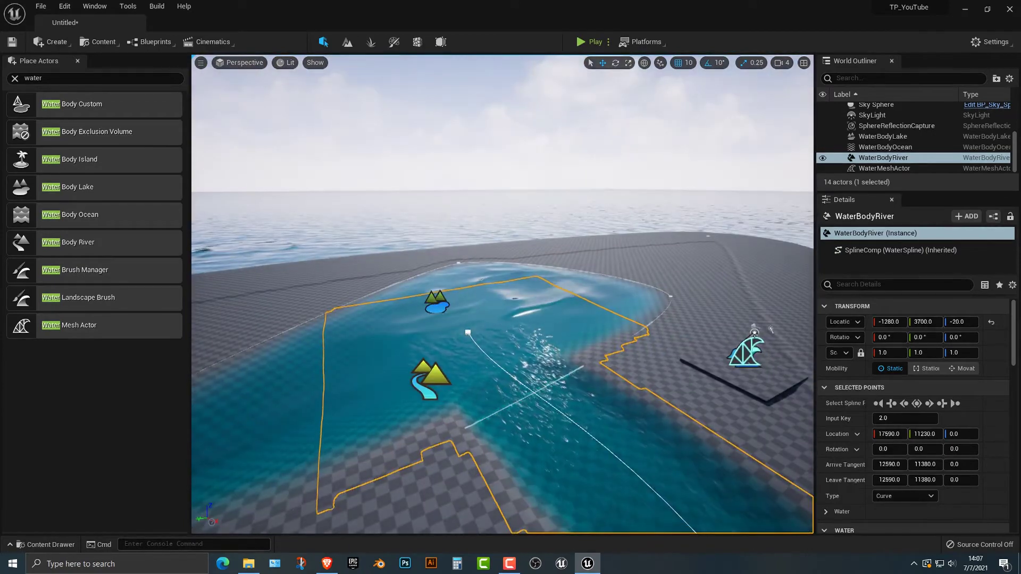
left_click(584, 42)
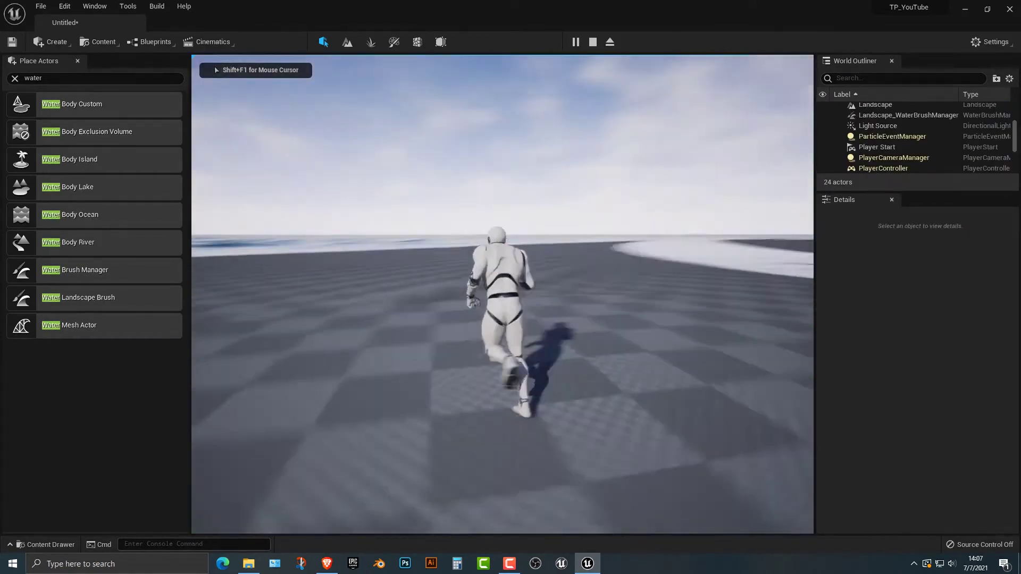
key("w")
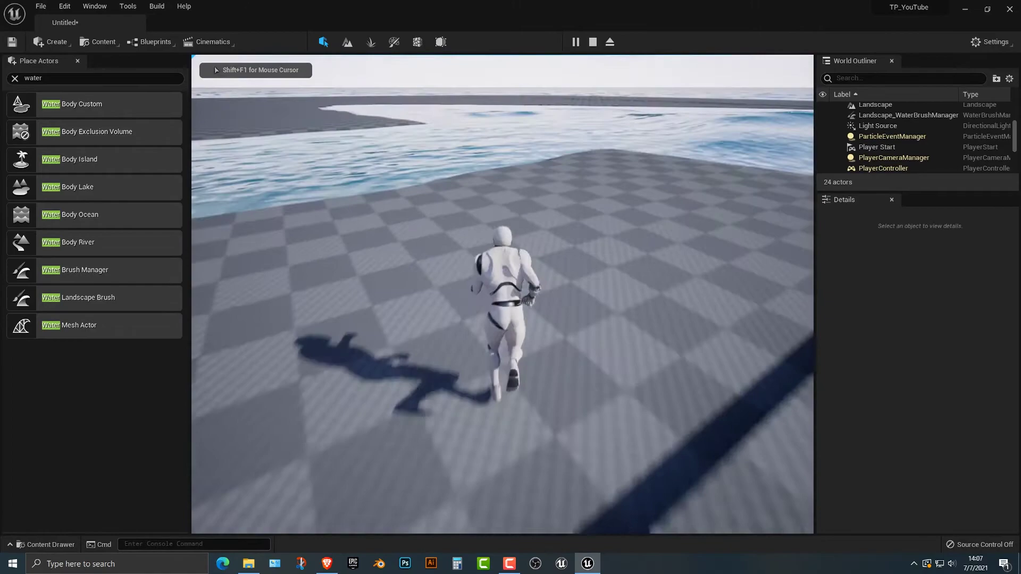
key("w")
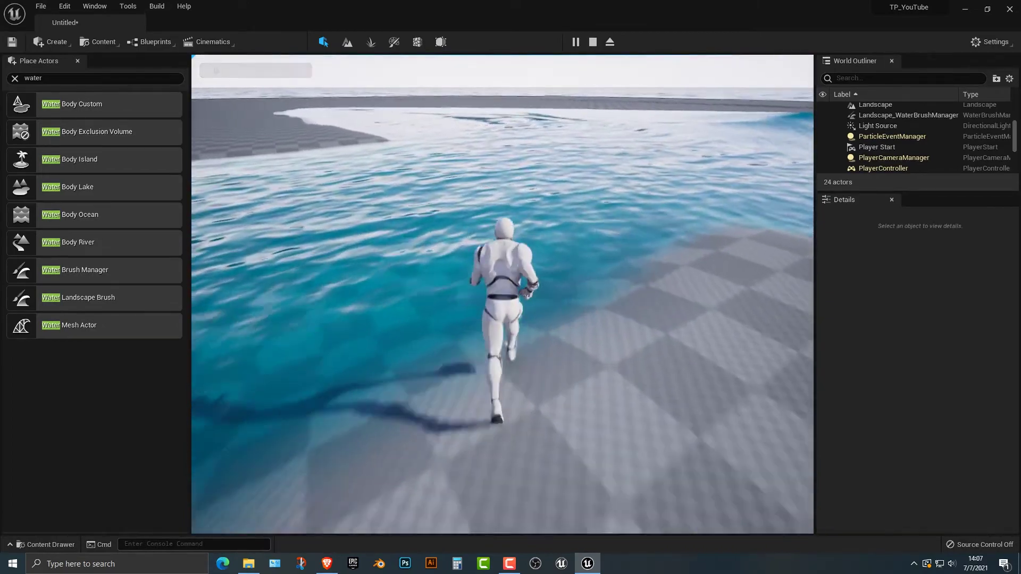
key("w")
key("d")
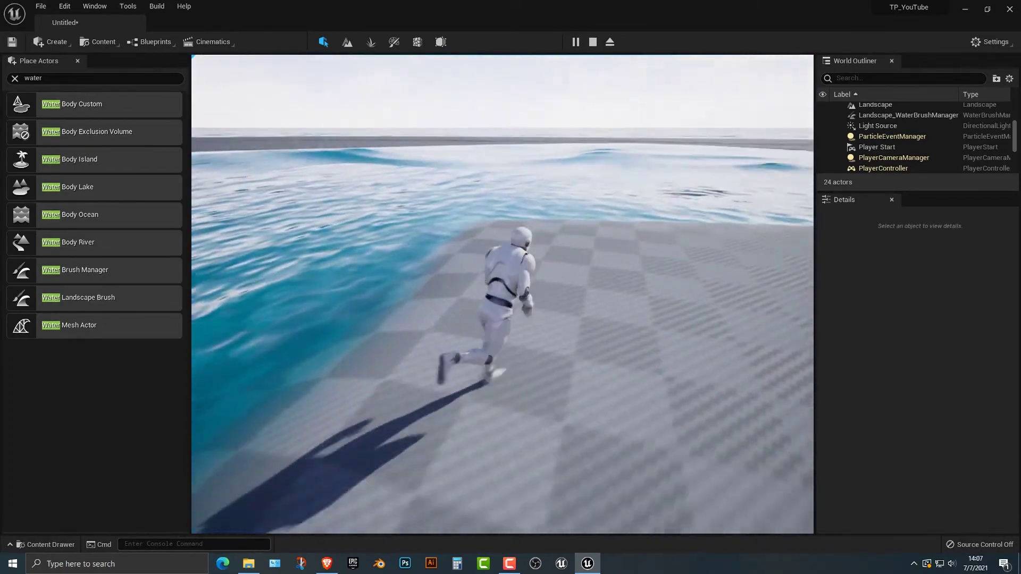
key("w")
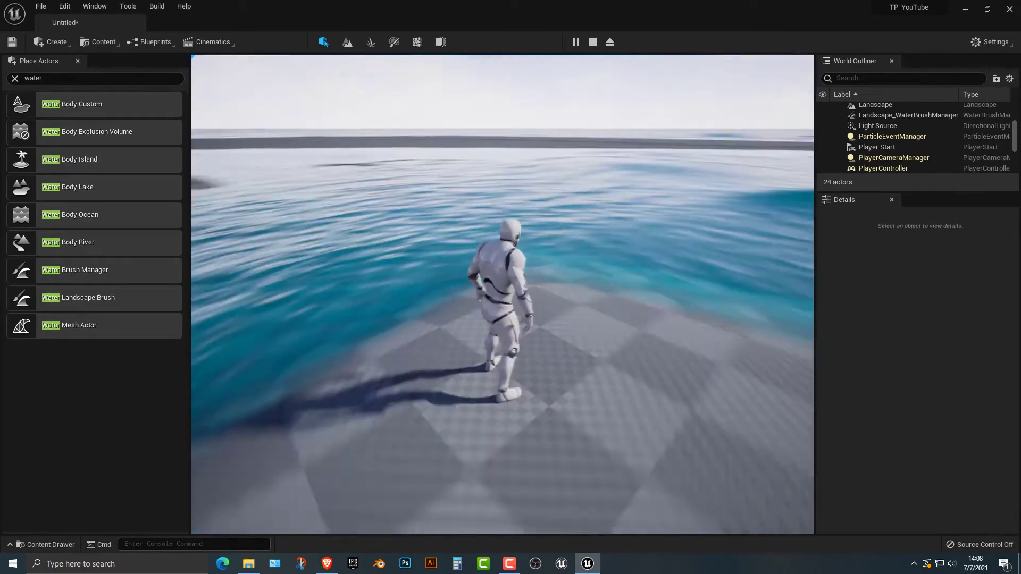
key("s")
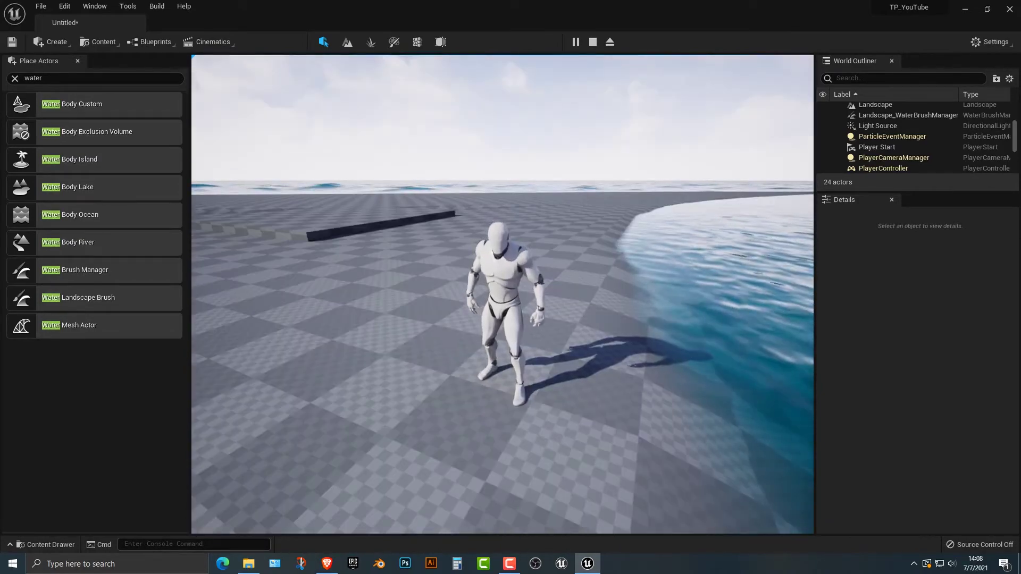
key("s")
key("Escape")
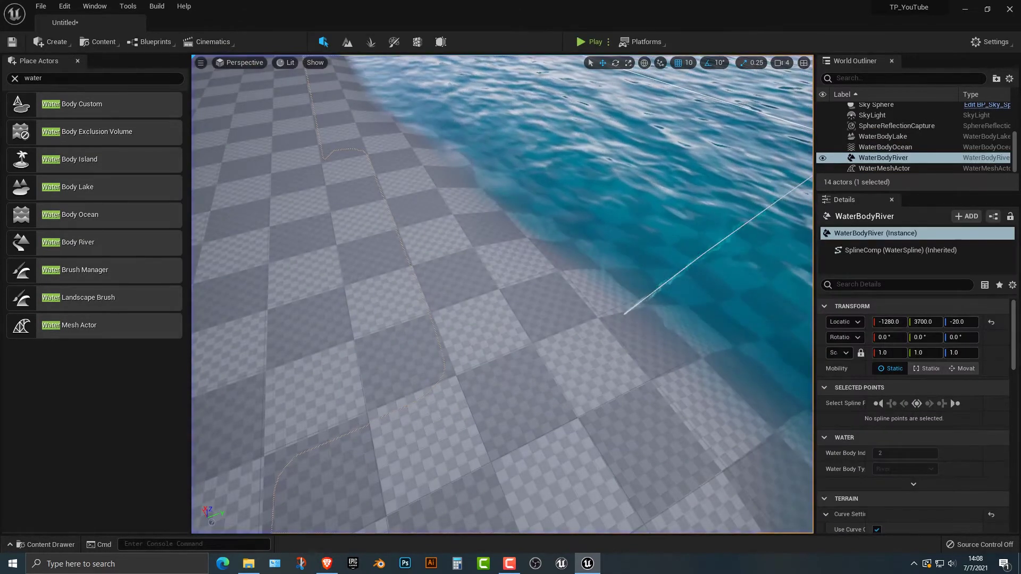
Lower the river's ocean-end spline point to about X 17101, Y 10458, Z -815
right_click_drag(502, 294, 574, 295)
key("s")
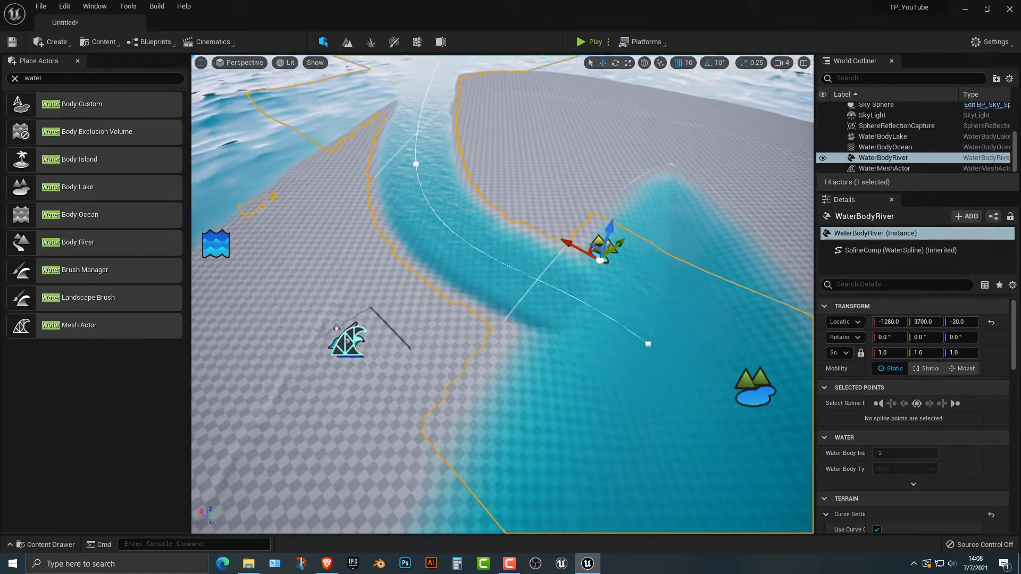
key("s")
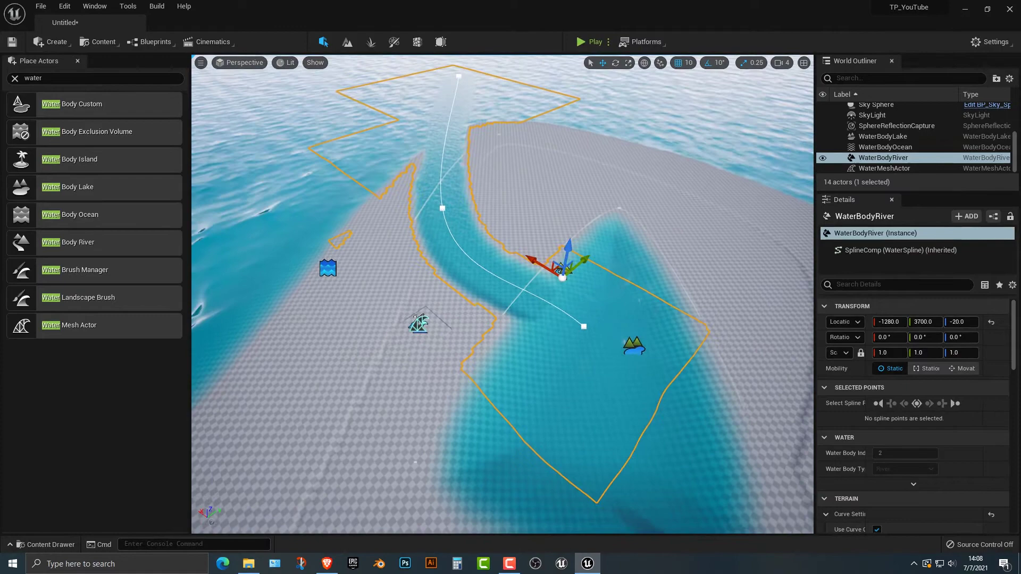
left_click(458, 76)
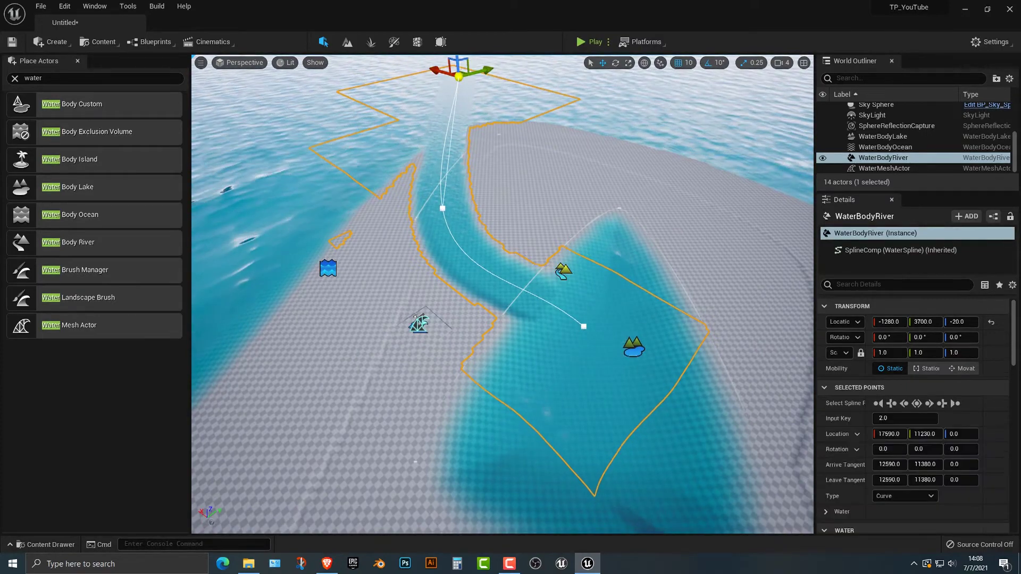
mouse_move(458, 76)
left_mouse_down()
mouse_move(455, 118)
mouse_move(455, 94)
left_mouse_up()
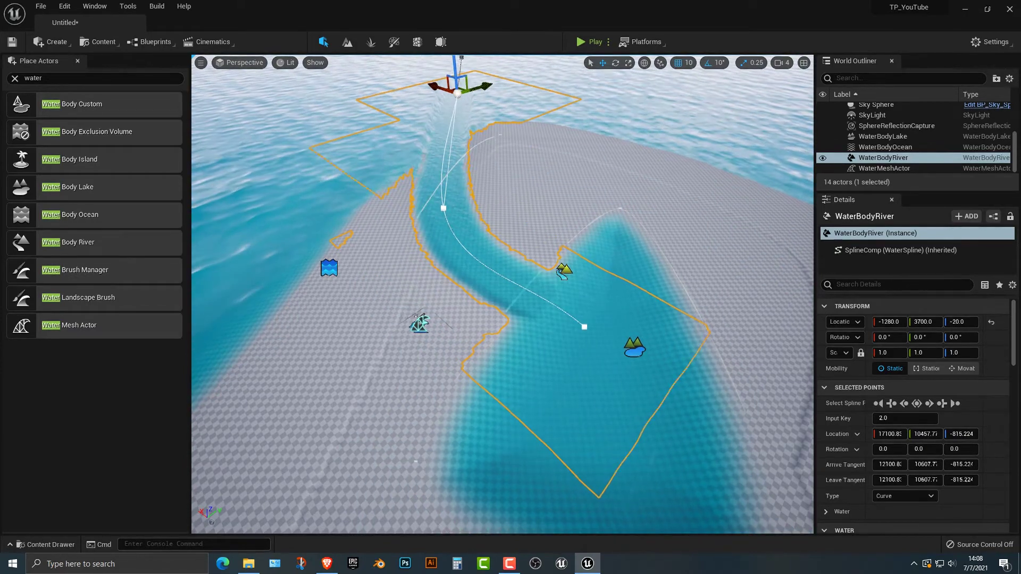
Lower the river's lake-end spline point to about X -1519, Y -1146, Z -229, and select the Landscape
left_click(583, 326)
left_click_drag(583, 327, 583, 341)
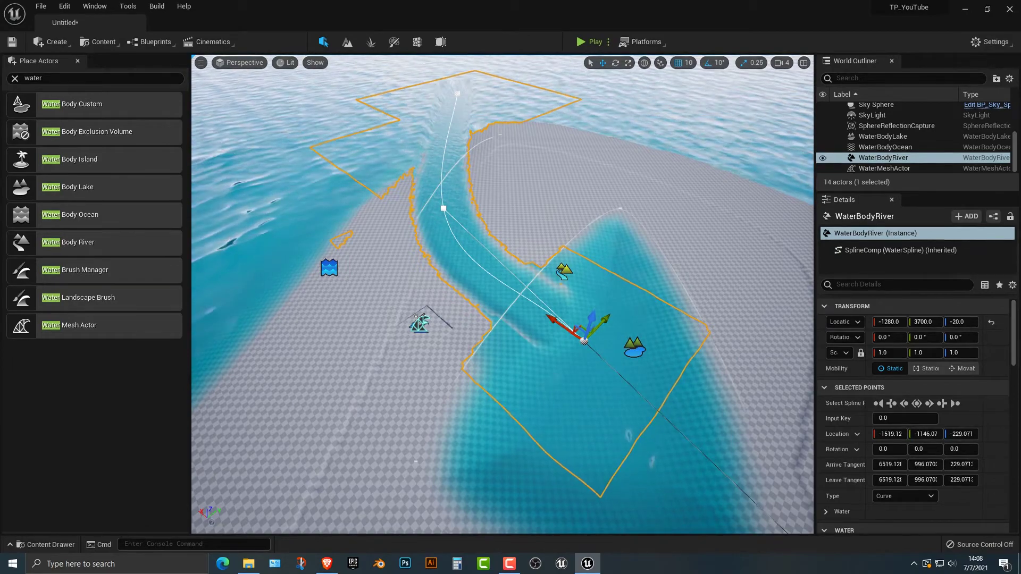
mouse_move(668, 395)
right_mouse_down()
mouse_move(487, 334)
mouse_move(628, 441)
mouse_move(765, 385)
mouse_move(664, 404)
right_mouse_up()
left_click(413, 461)
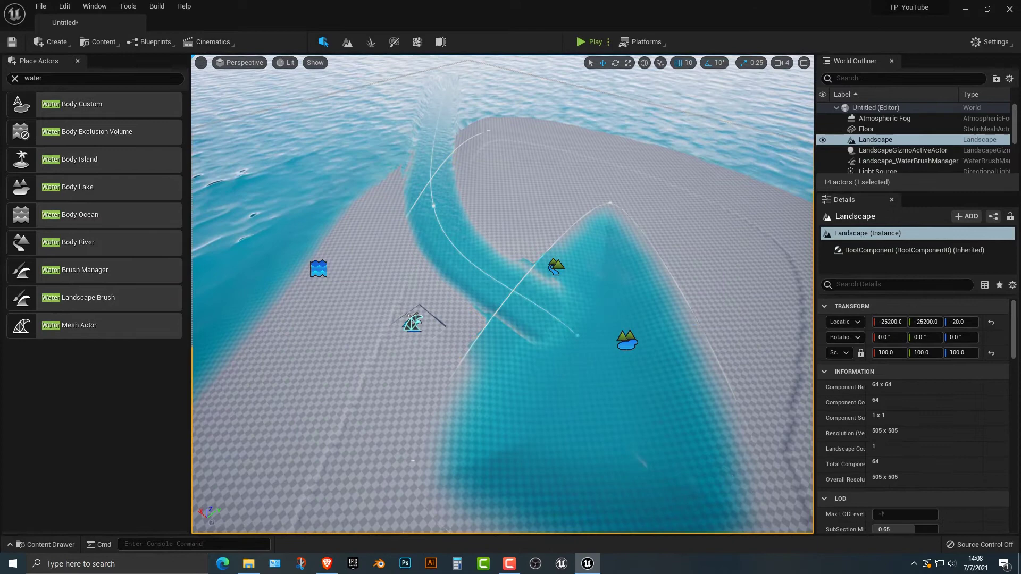